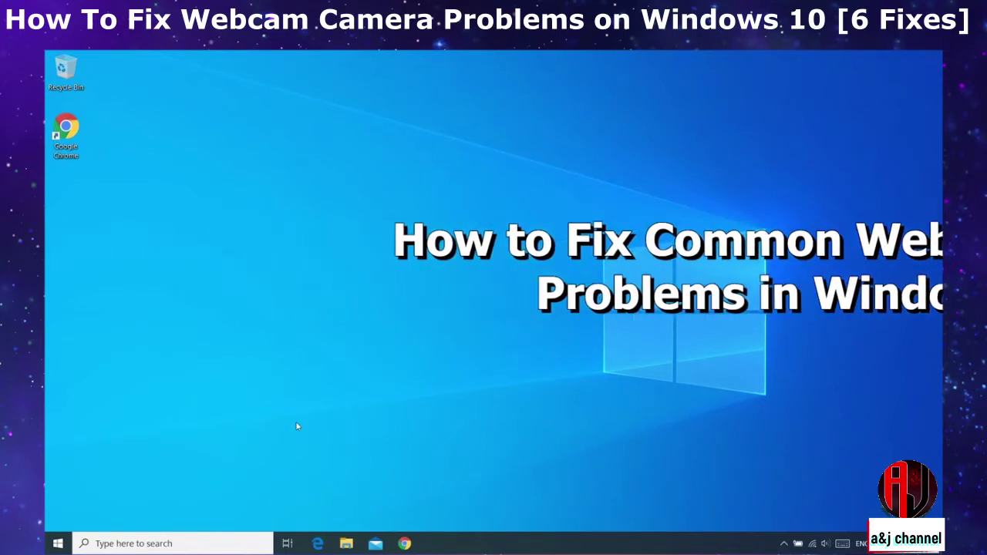
# Step: Search for 'camera' and launch the Camera app, which shows error 0xA00F4244 <NoCamerasAreAttached>
pyautogui.press('super')
pyautogui.write('camera')
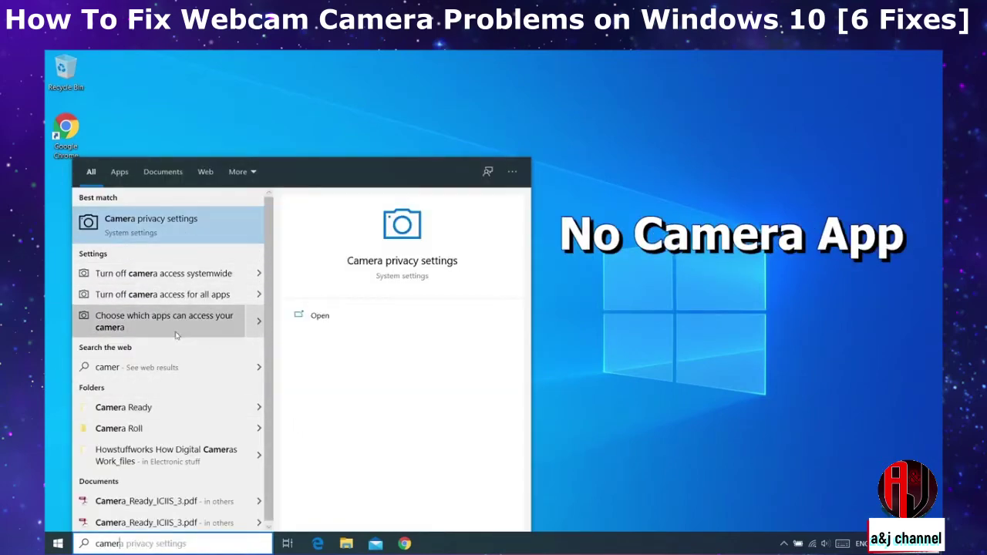
pyautogui.write('mer')
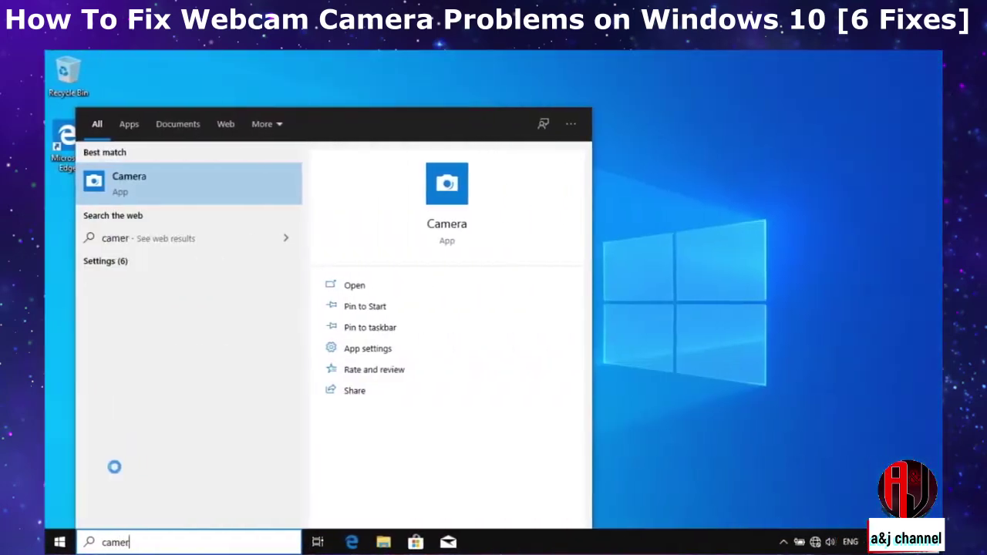
pyautogui.write('a')
pyautogui.click(121, 180)
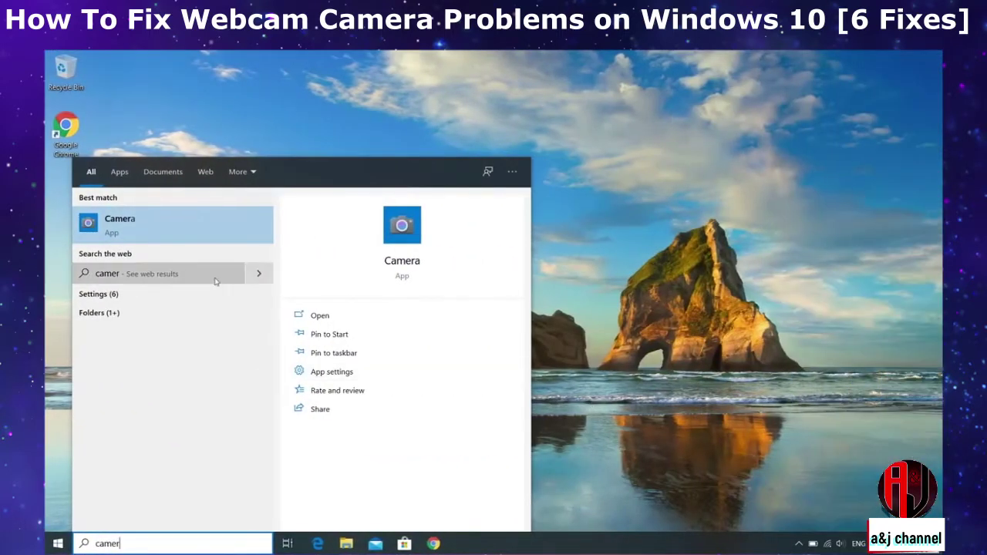
pyautogui.click(172, 231)
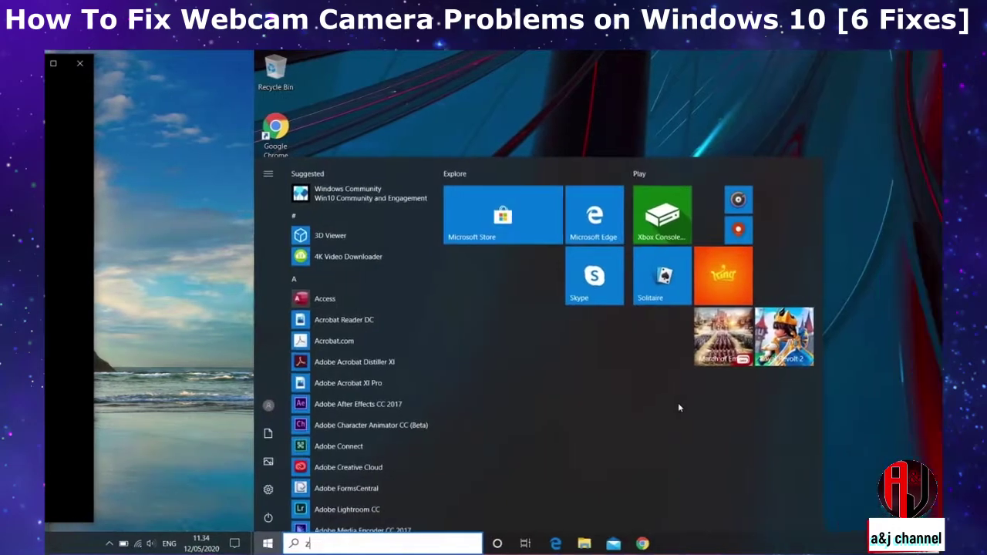
# Step: Search for 'zoom', launch Zoom, and view its Video settings
pyautogui.write('zoom')
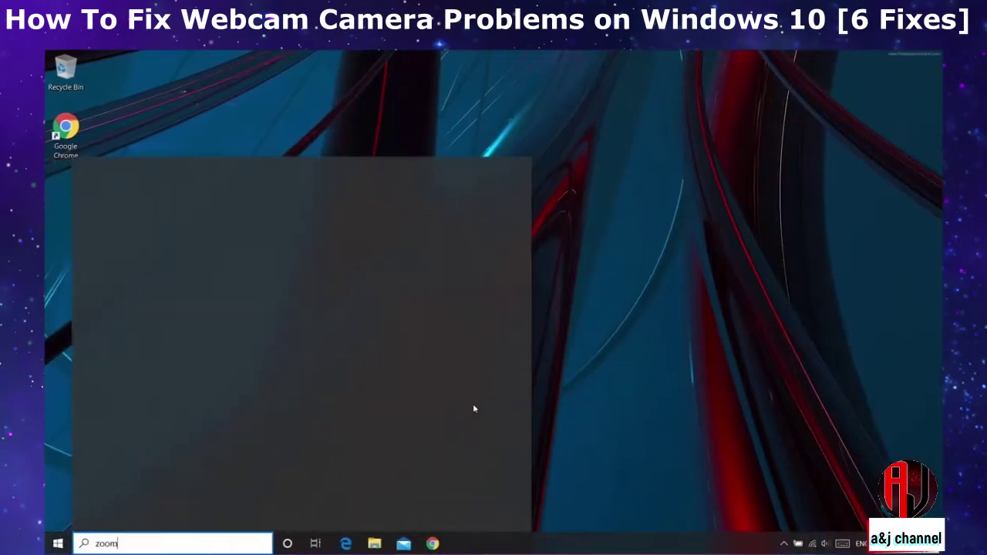
pyautogui.click(165, 231)
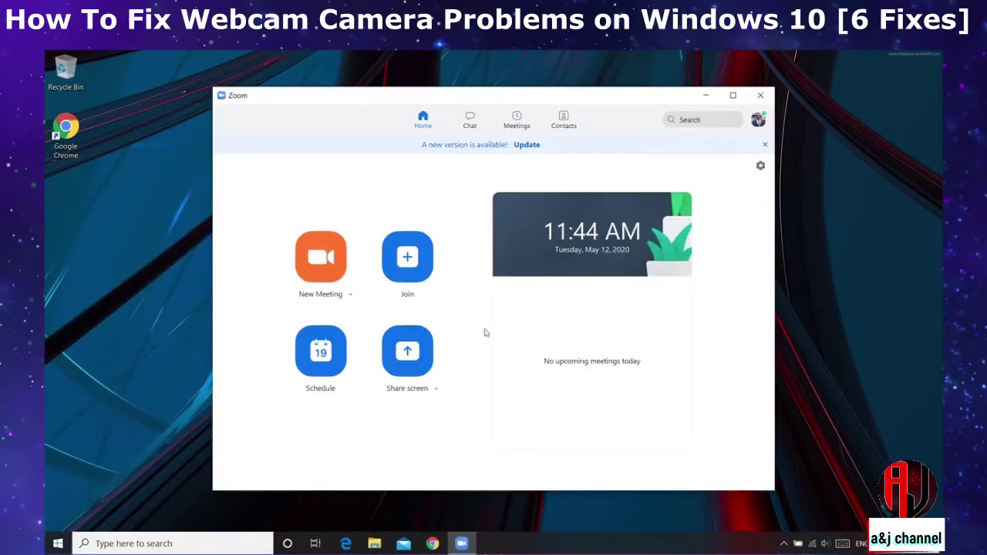
pyautogui.click(759, 165)
pyautogui.click(278, 153)
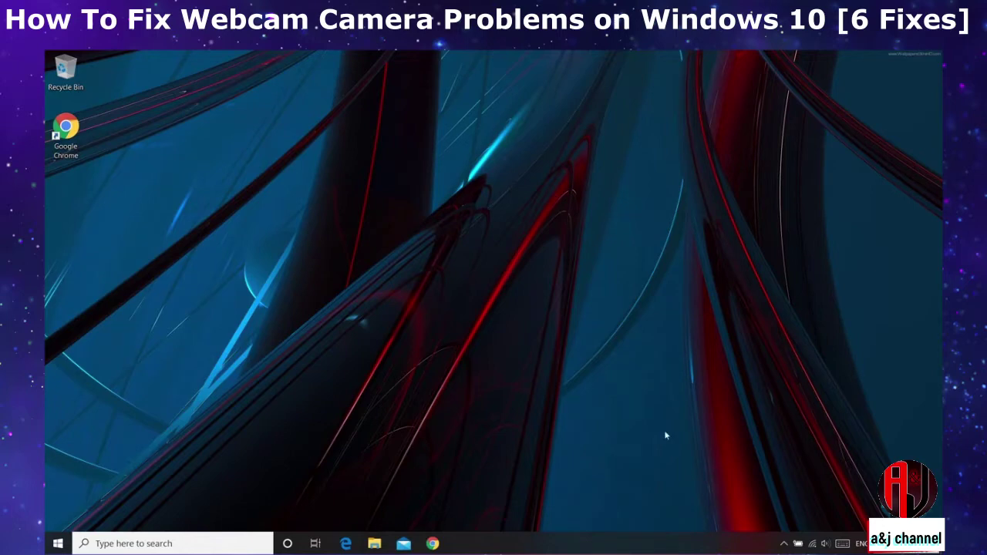
# Step: Reopen Zoom's Video settings, confirm the grey preview and empty camera choice, then close them
pyautogui.press('super')
pyautogui.write('zoom')
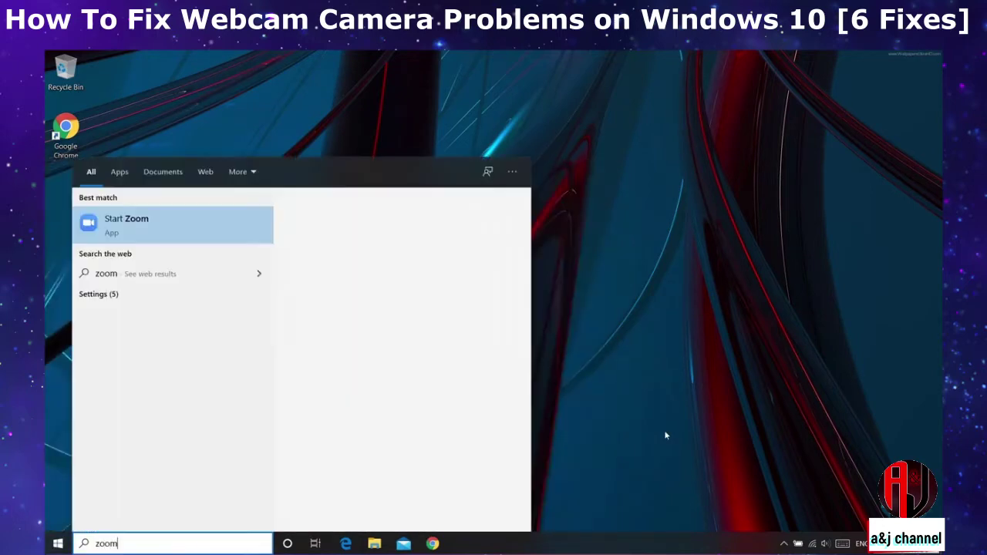
pyautogui.click(191, 221)
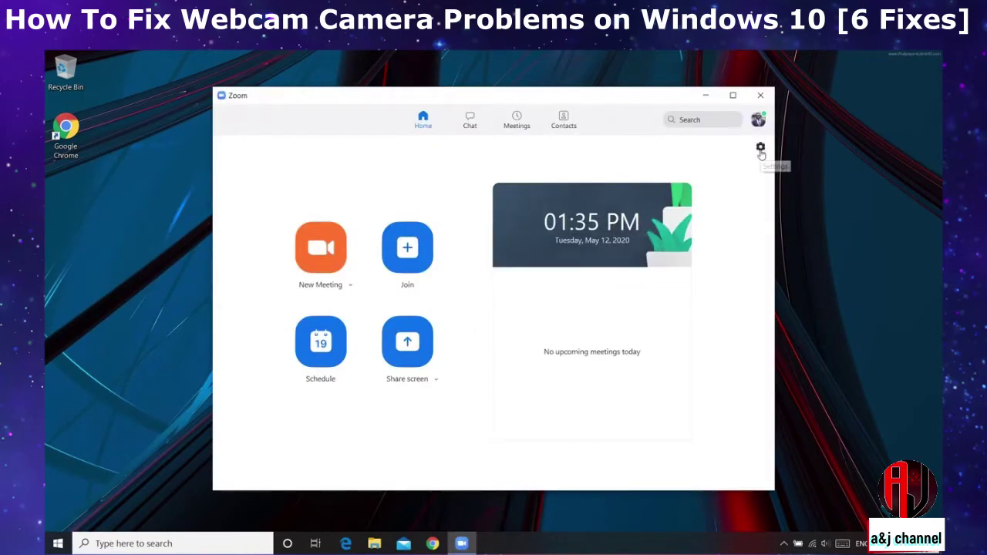
pyautogui.click(762, 148)
pyautogui.click(266, 157)
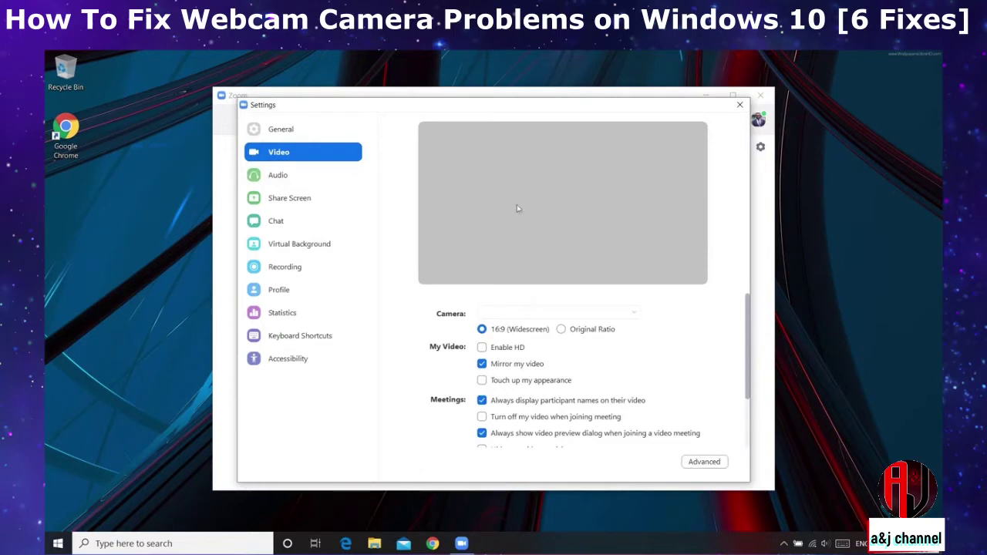
pyautogui.click(739, 105)
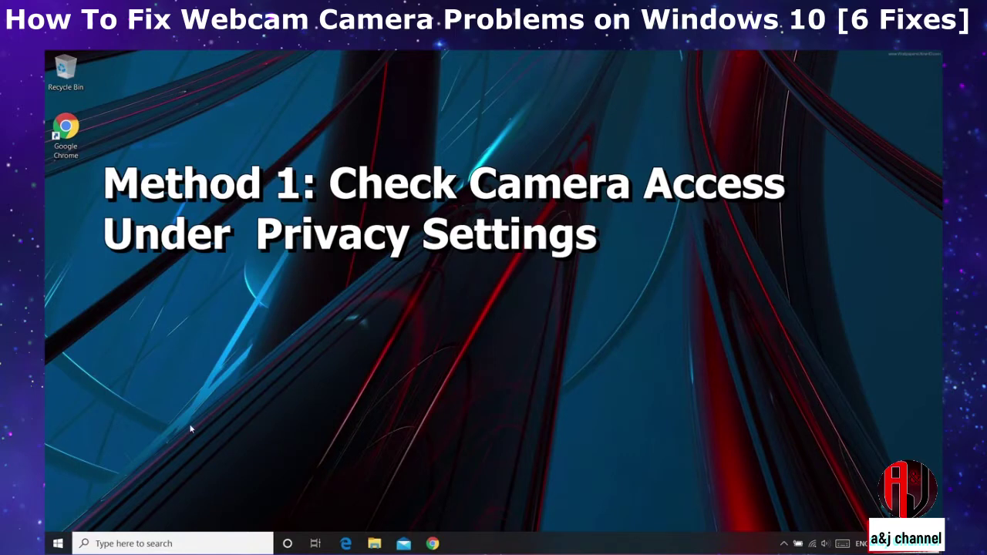
# Step: Go to Settings > Privacy > Camera to check that device and app camera access are on
pyautogui.click(58, 544)
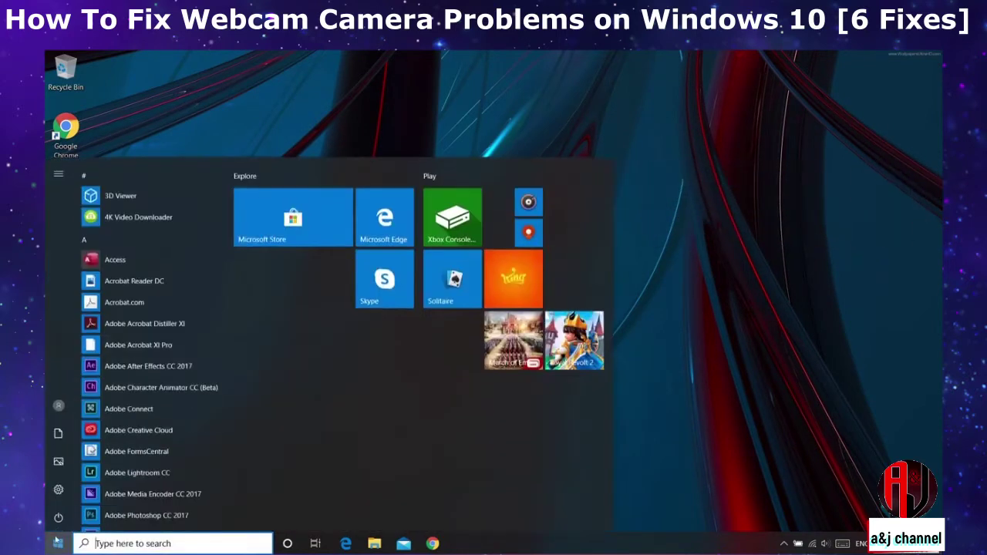
pyautogui.click(58, 490)
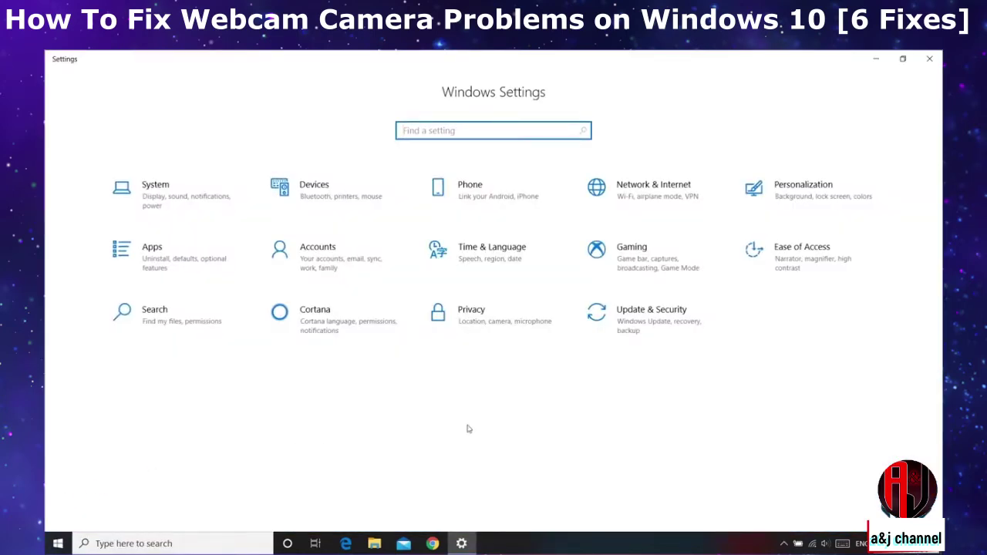
pyautogui.click(487, 327)
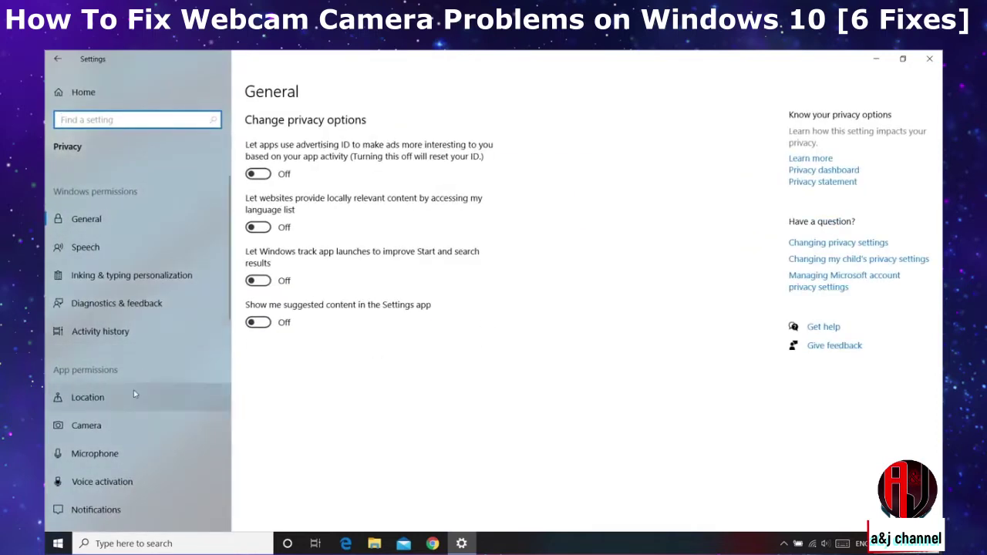
pyautogui.click(86, 430)
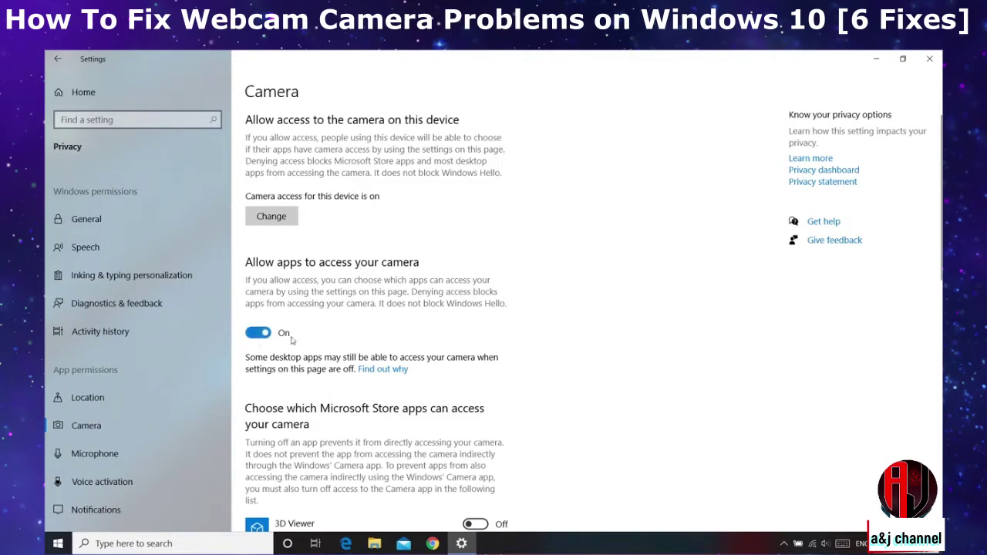
pyautogui.scroll(-3, 335, 330)
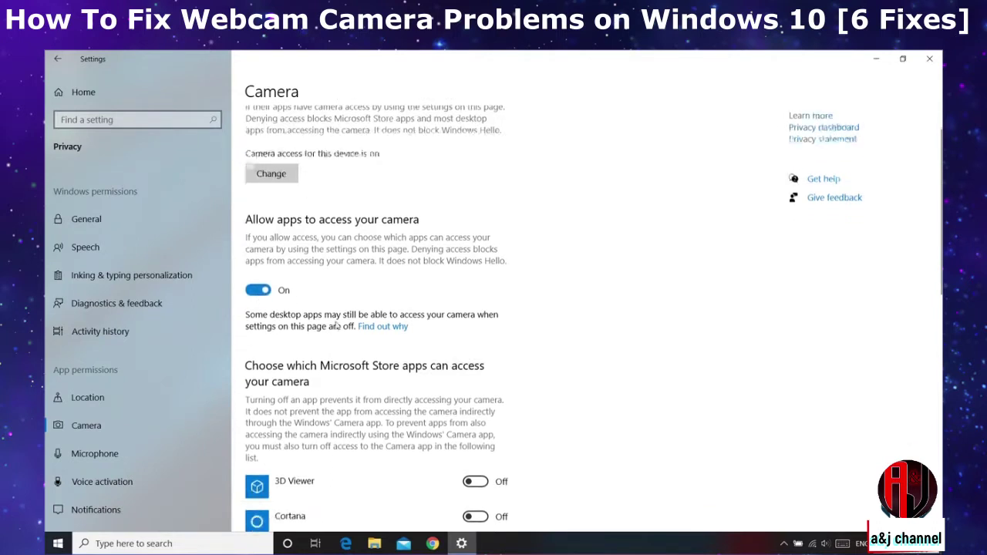
pyautogui.scroll(-4, 348, 218)
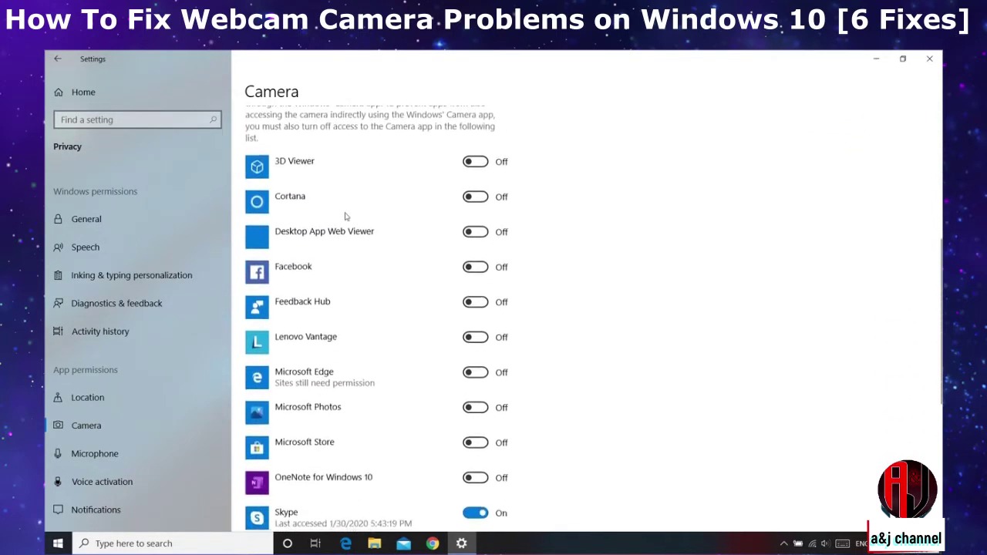
pyautogui.scroll(-1, 359, 195)
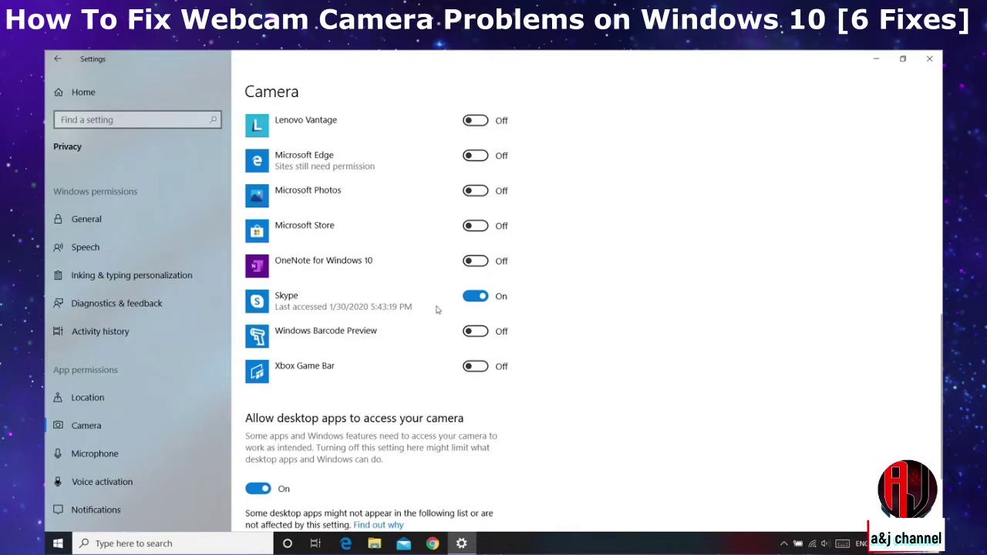
pyautogui.scroll(-2, 438, 310)
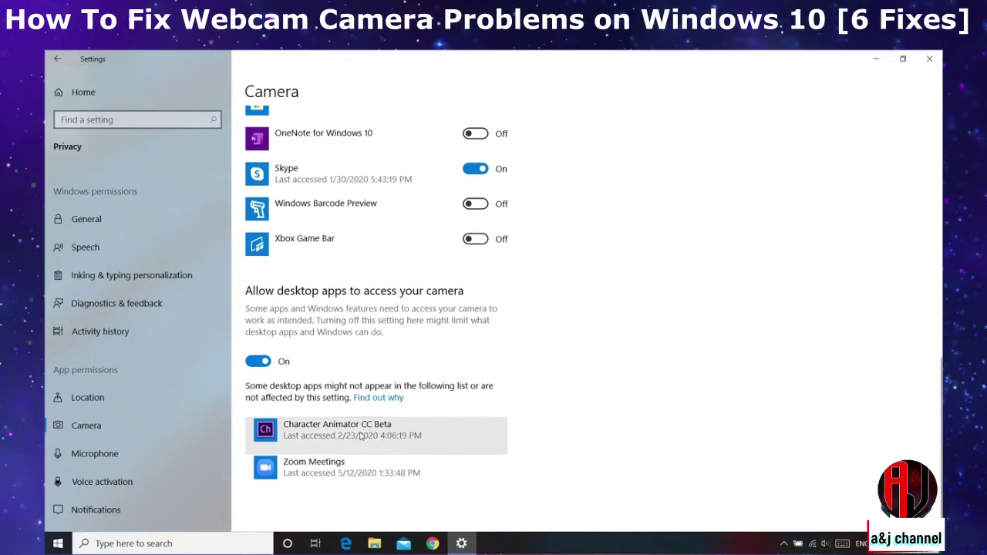
pyautogui.scroll(8, 524, 363)
pyautogui.scroll(-4, 511, 357)
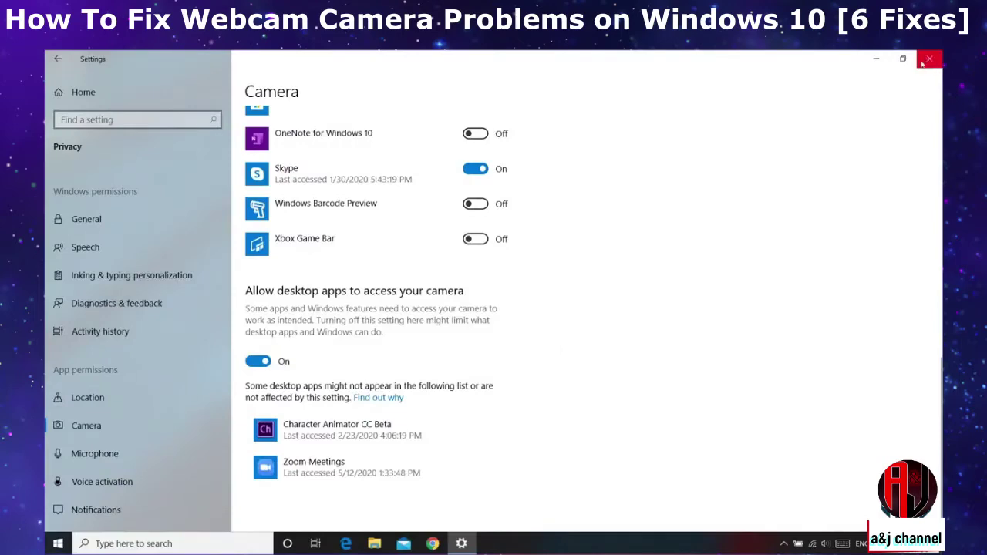
# Step: Close Settings, reopen the Camera app to see the live webcam picture, then search 'update'
pyautogui.click(922, 63)
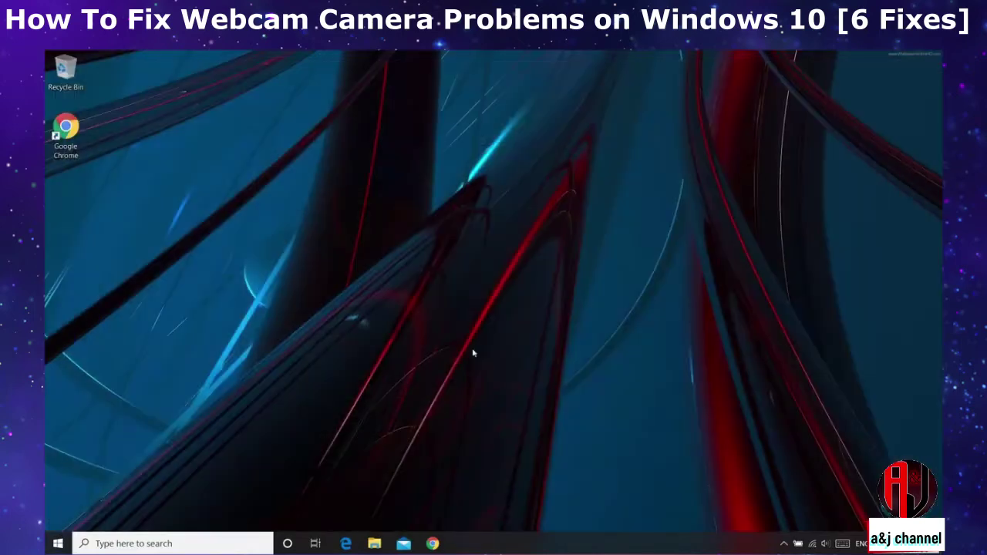
pyautogui.click(60, 544)
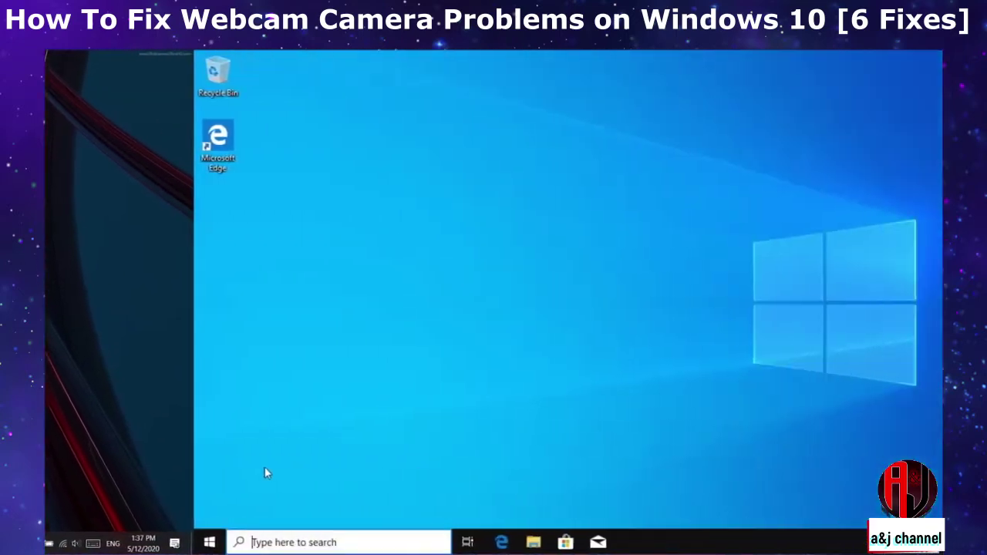
pyautogui.press('super')
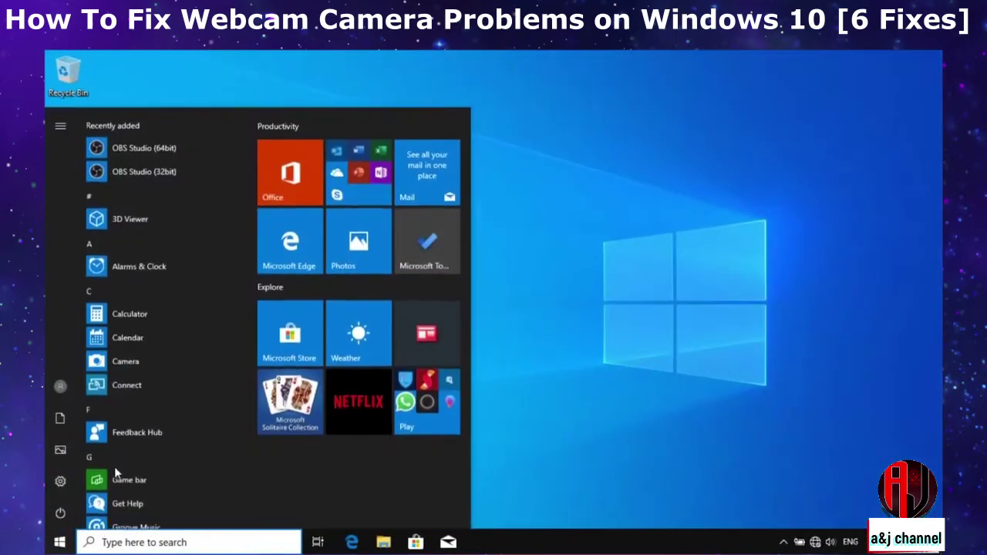
pyautogui.write('camera')
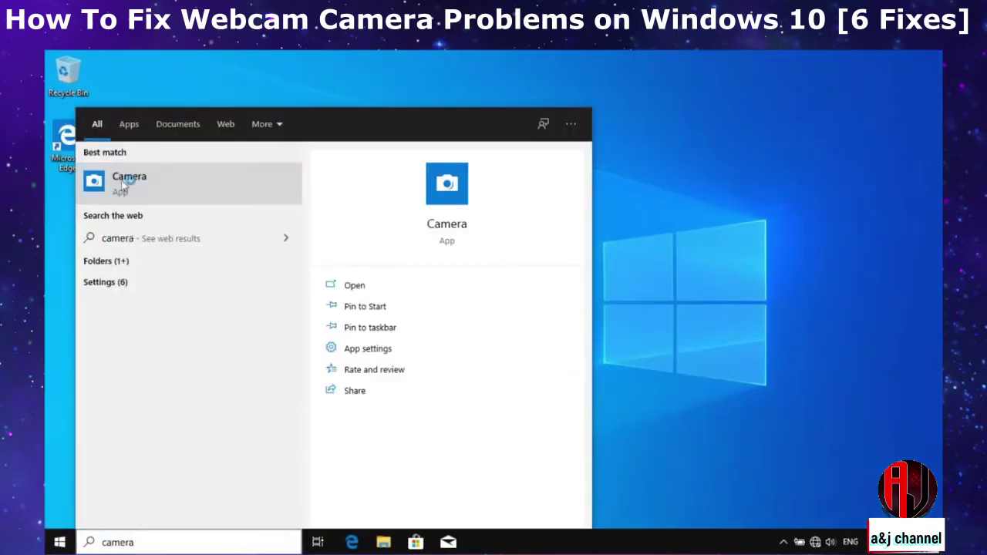
pyautogui.click(122, 185)
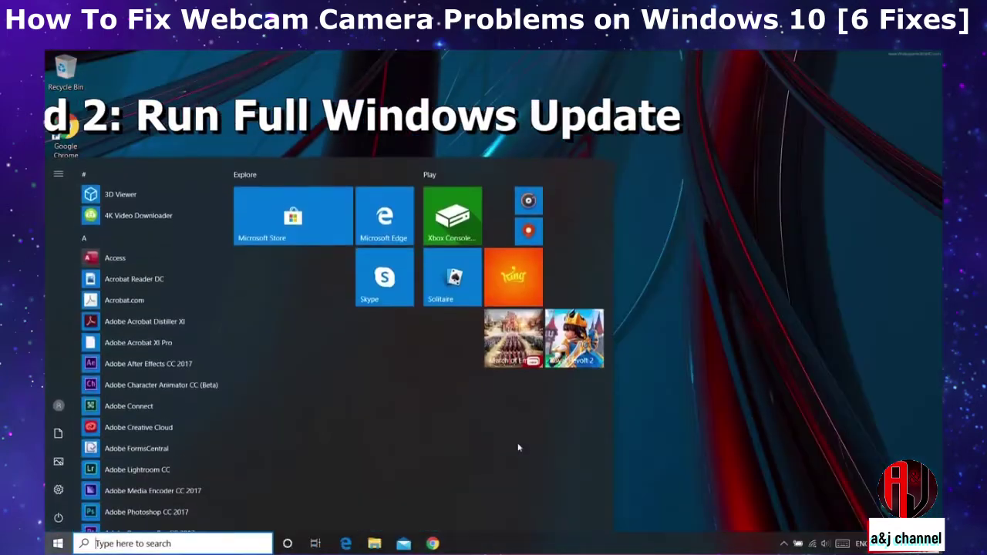
pyautogui.write('update')
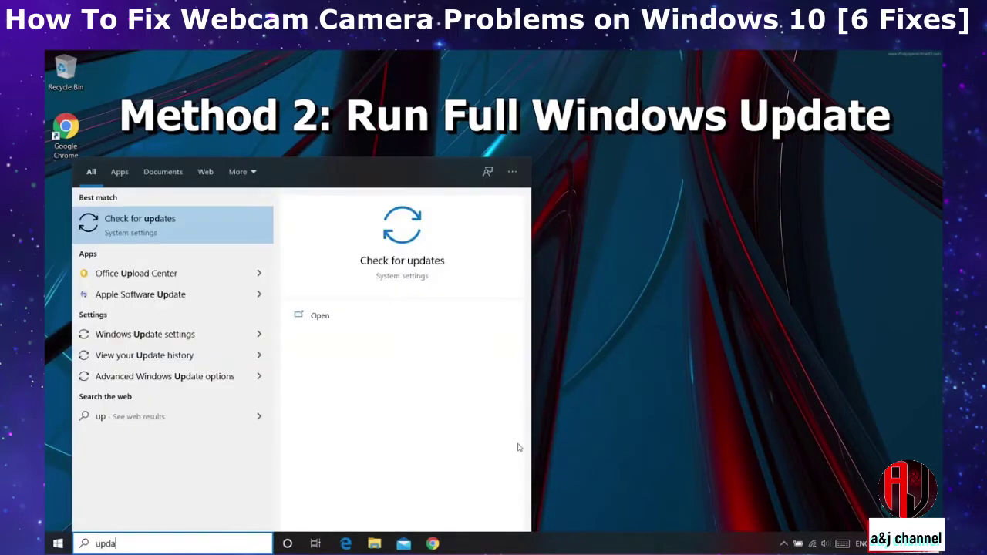
# Step: Open 'Check for updates' from the search results to run Windows Update
pyautogui.click(157, 228)
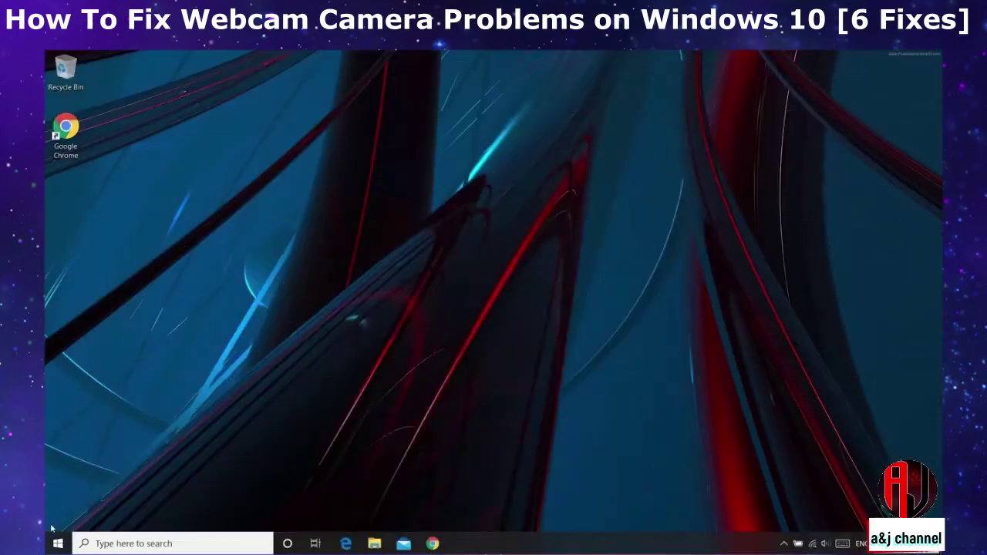
# Step: Restart the computer from the Start menu's Power options
pyautogui.click(54, 543)
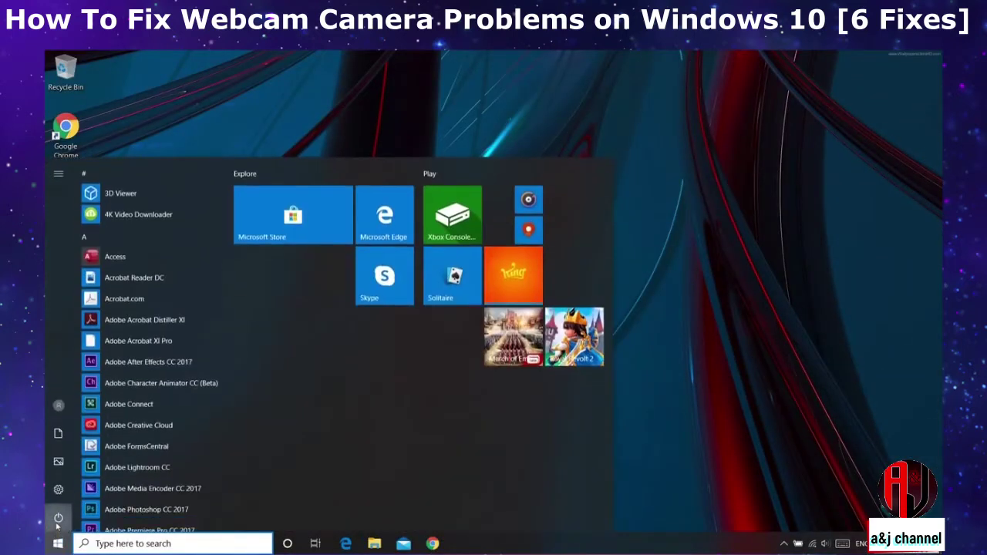
pyautogui.click(58, 517)
pyautogui.click(73, 489)
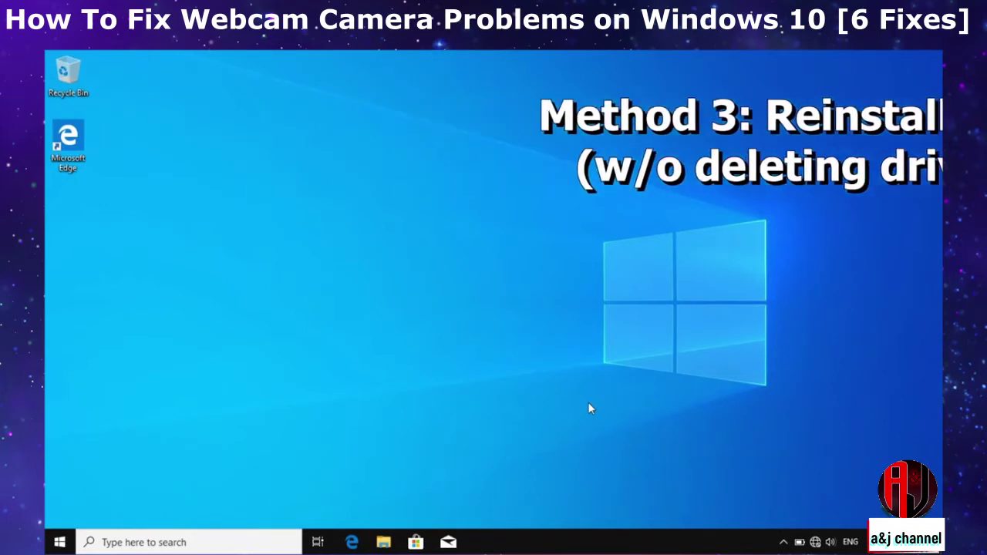
# Step: Uninstall the HP HD Webcam [Fixed] device under Imaging devices in Device Manager
pyautogui.rightClick(60, 542)
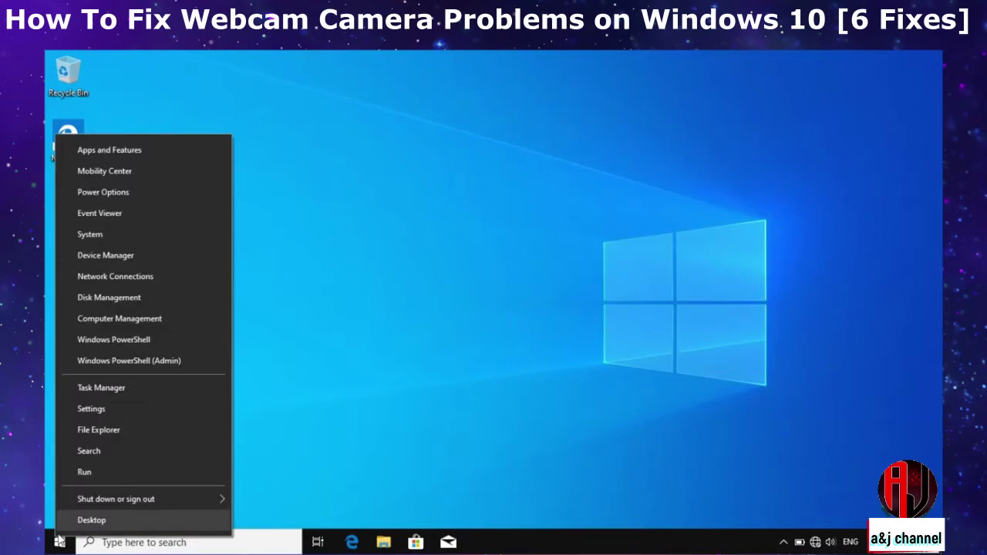
pyautogui.click(105, 262)
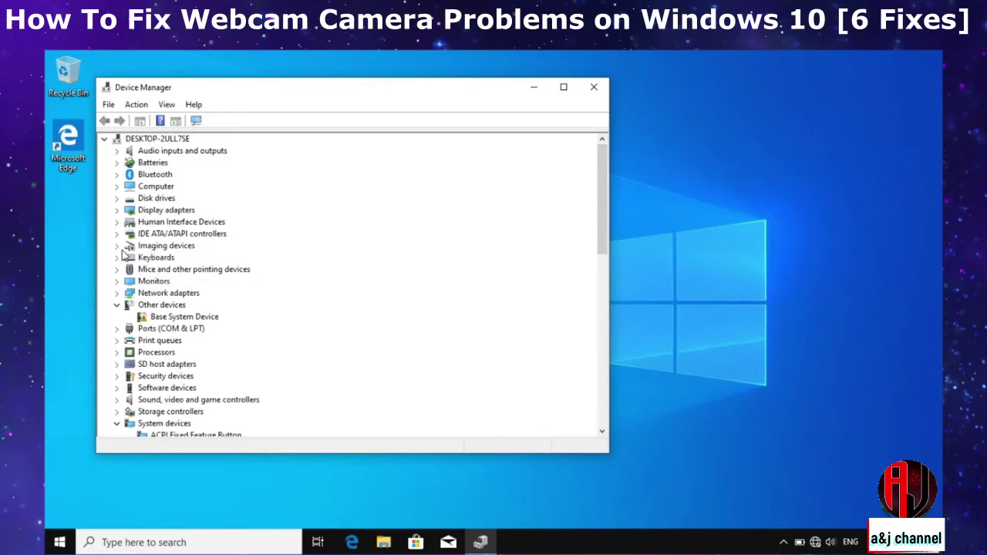
pyautogui.click(118, 248)
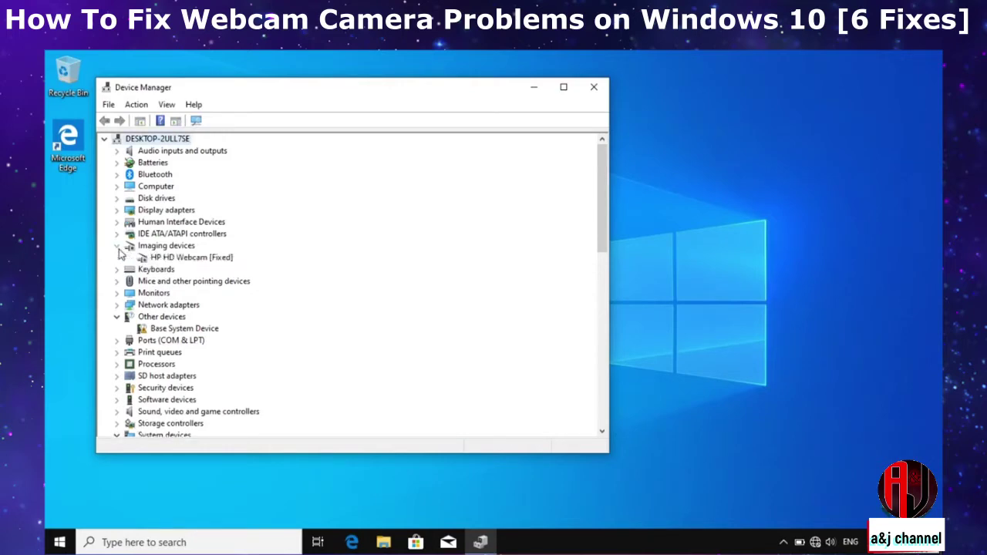
pyautogui.click(173, 259)
pyautogui.rightClick(171, 262)
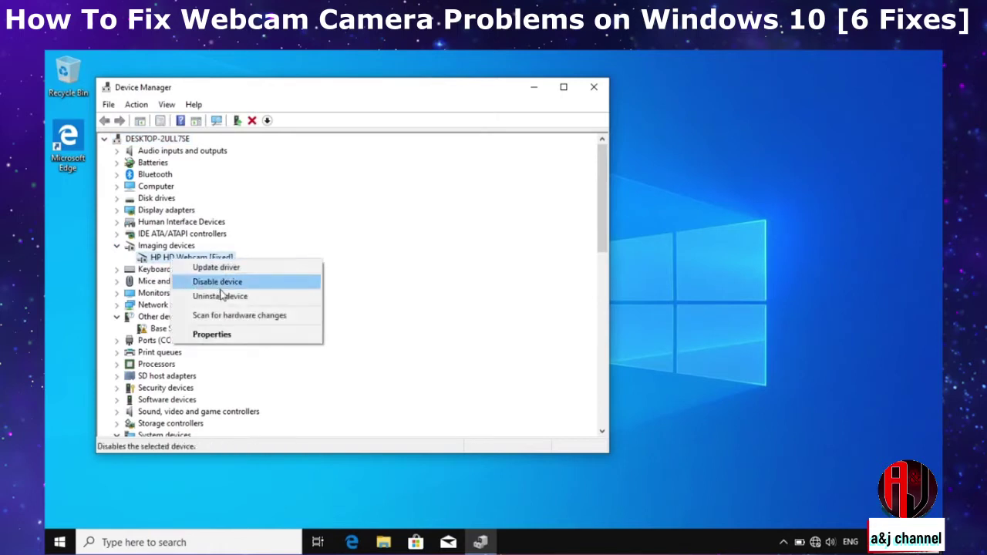
pyautogui.click(227, 296)
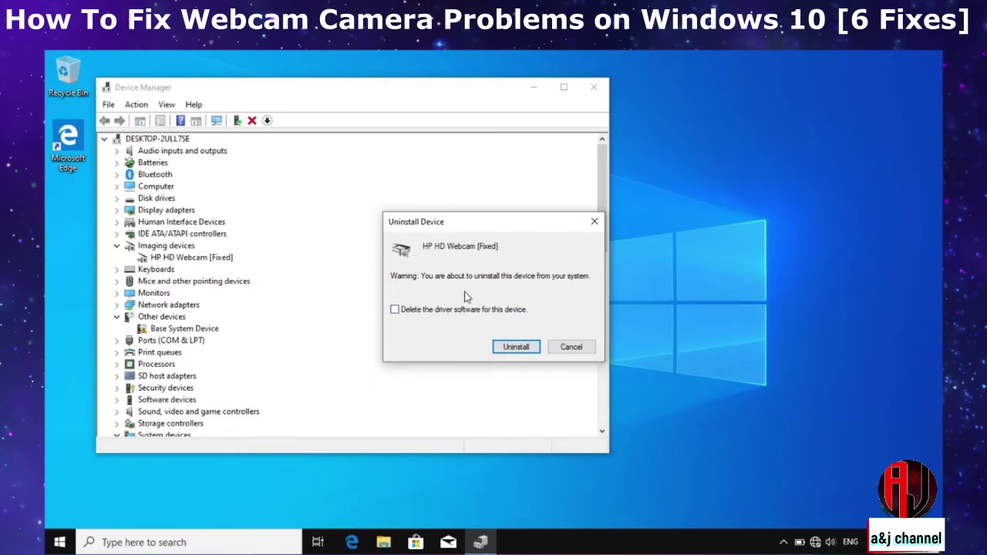
pyautogui.click(515, 347)
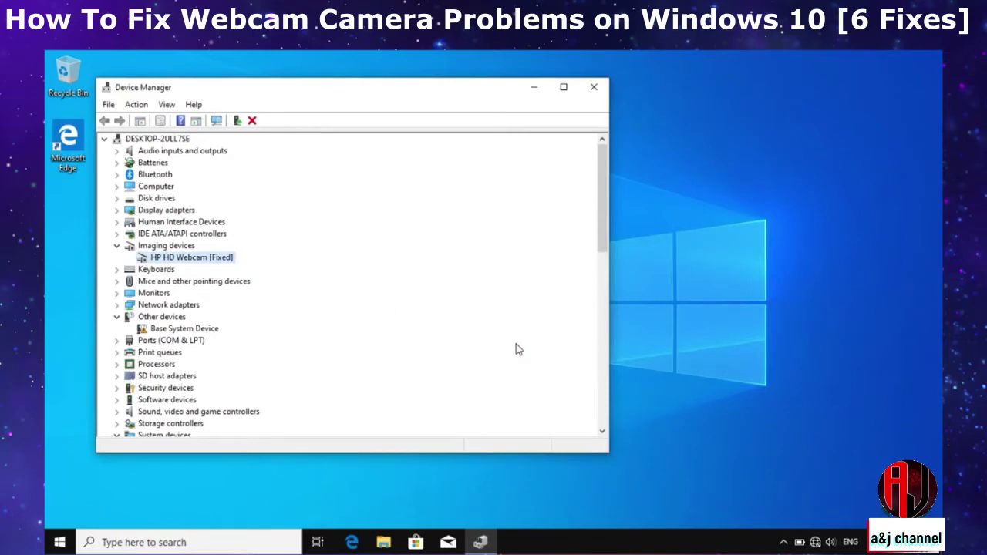
# Step: Close Device Manager and restart Windows from the Start menu
pyautogui.click(596, 91)
pyautogui.click(60, 542)
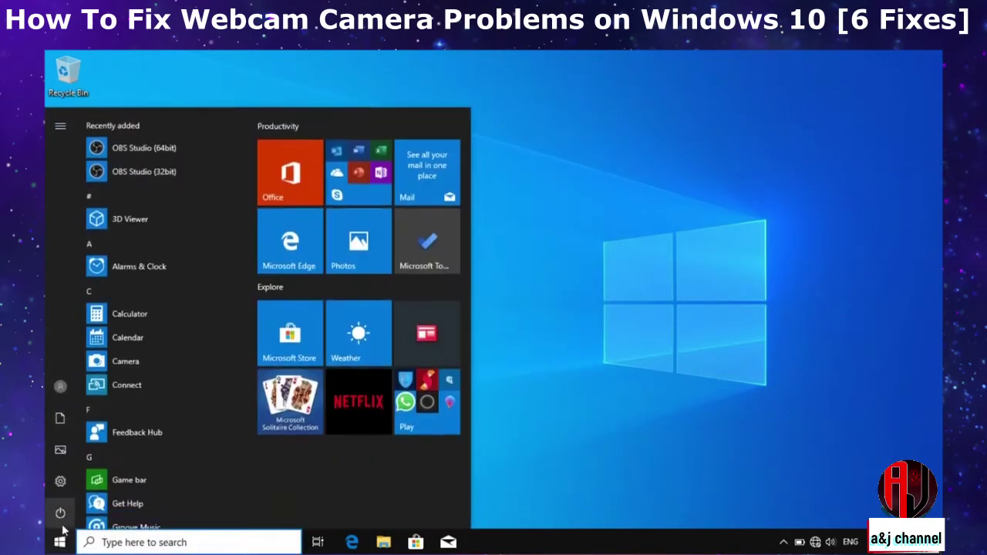
pyautogui.click(60, 512)
pyautogui.click(70, 487)
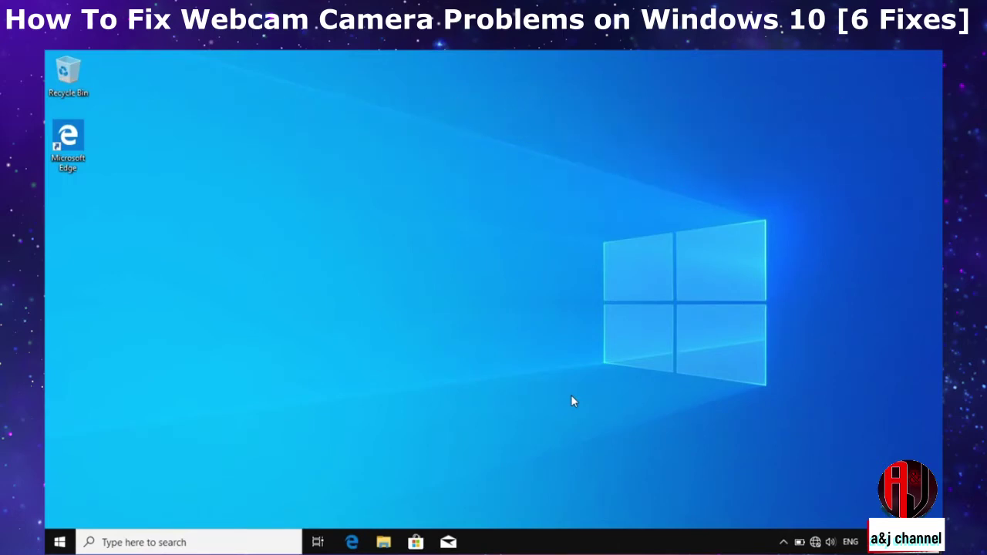
# Step: Connect to the secured NETGEAR08 Wi-Fi network with its security key, then open the quick-links menu
pyautogui.click(815, 543)
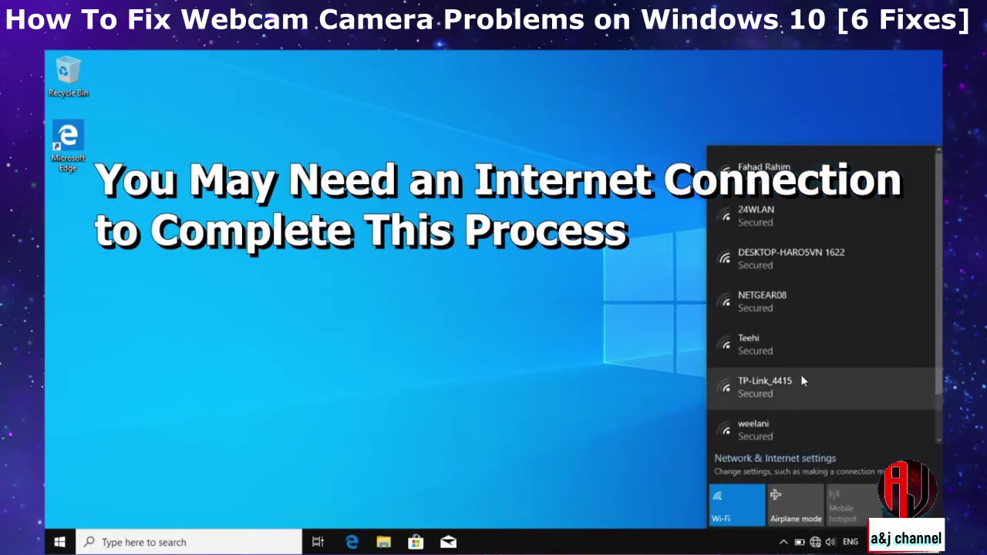
pyautogui.click(787, 305)
pyautogui.click(863, 358)
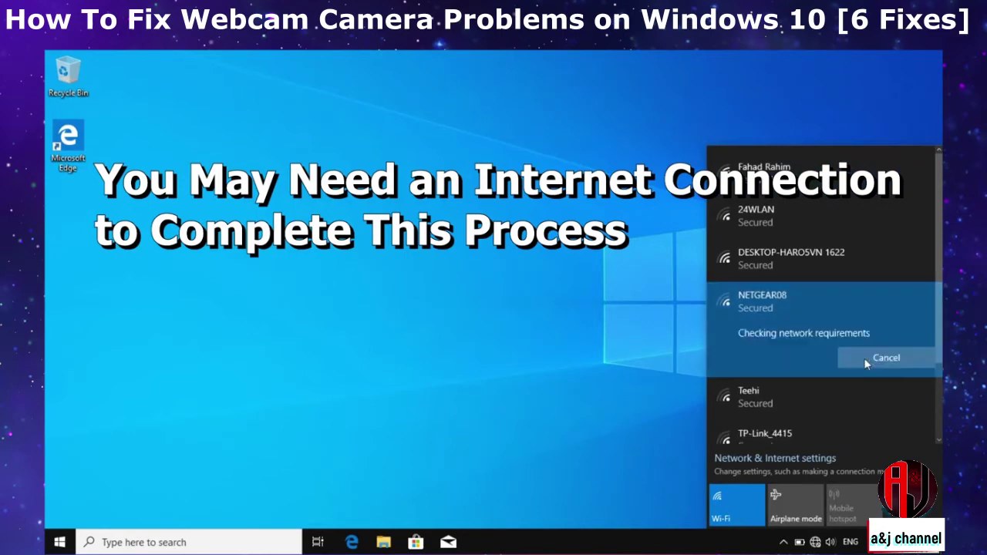
pyautogui.write('•••••••')
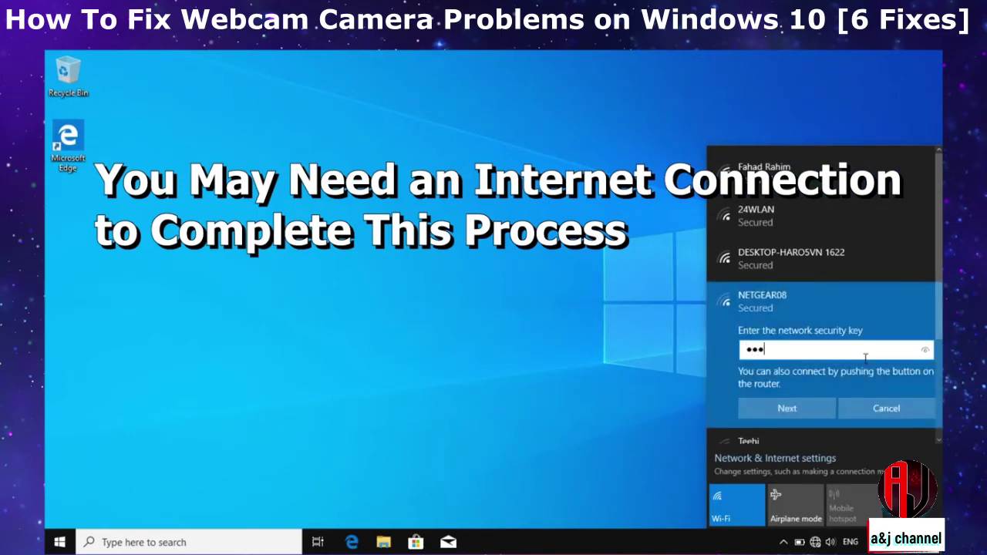
pyautogui.write('•••')
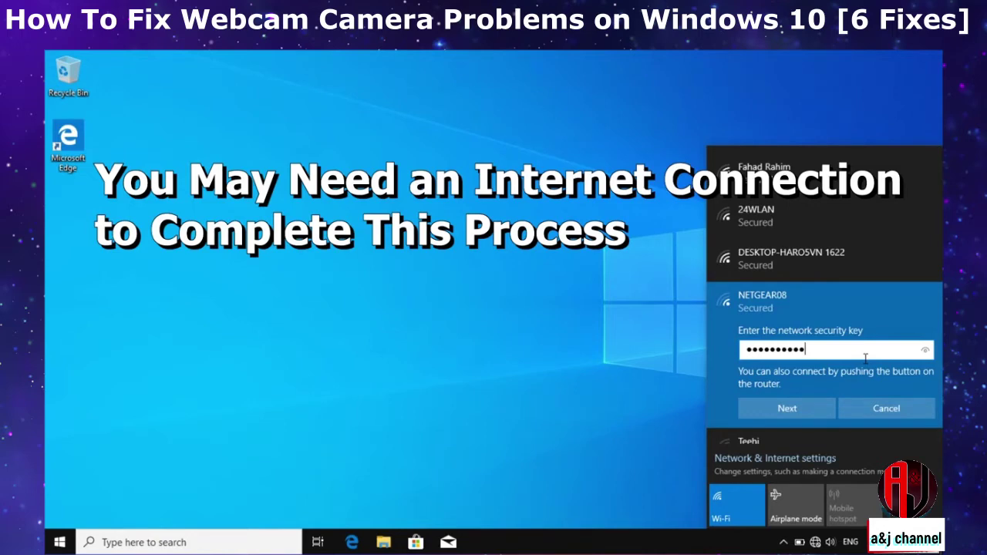
pyautogui.click(809, 413)
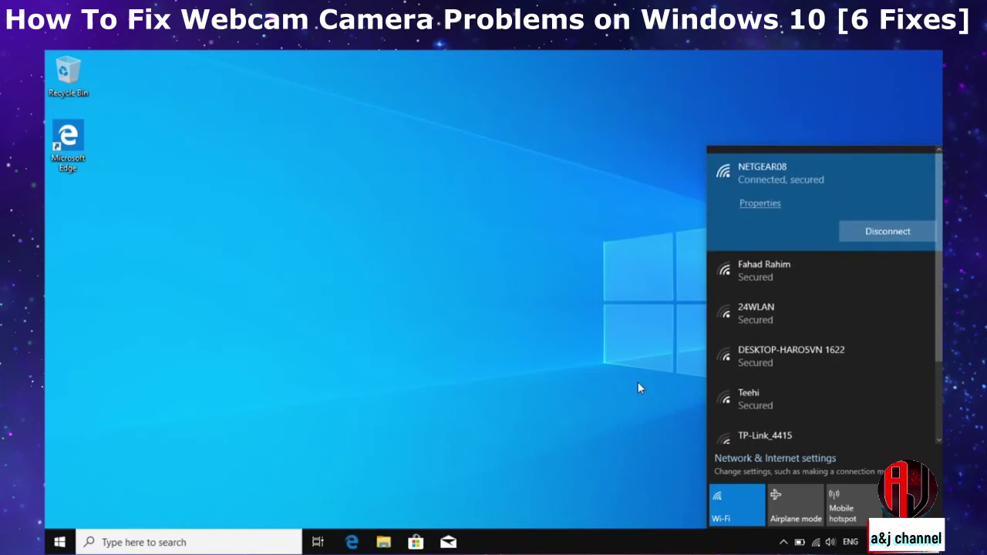
pyautogui.click(637, 388)
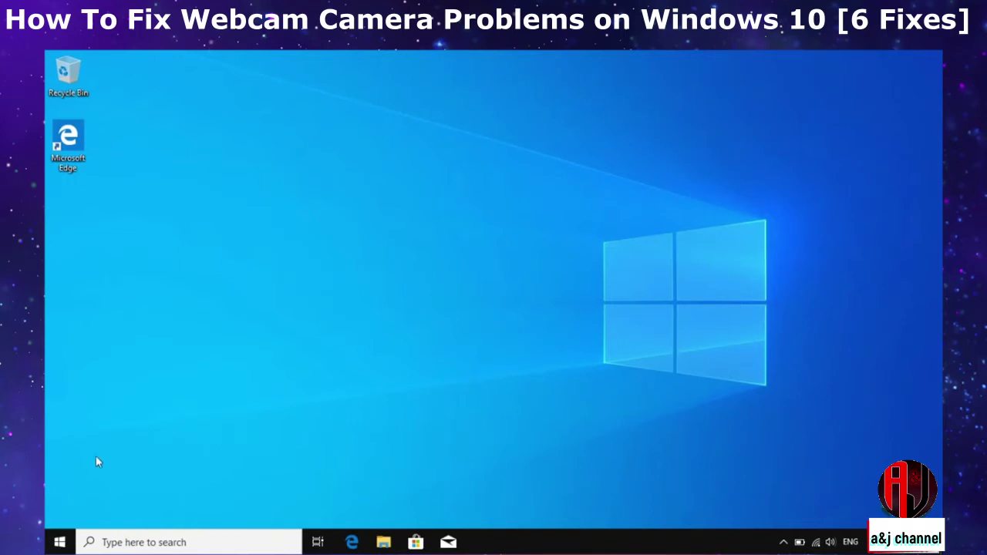
pyautogui.rightClick(59, 542)
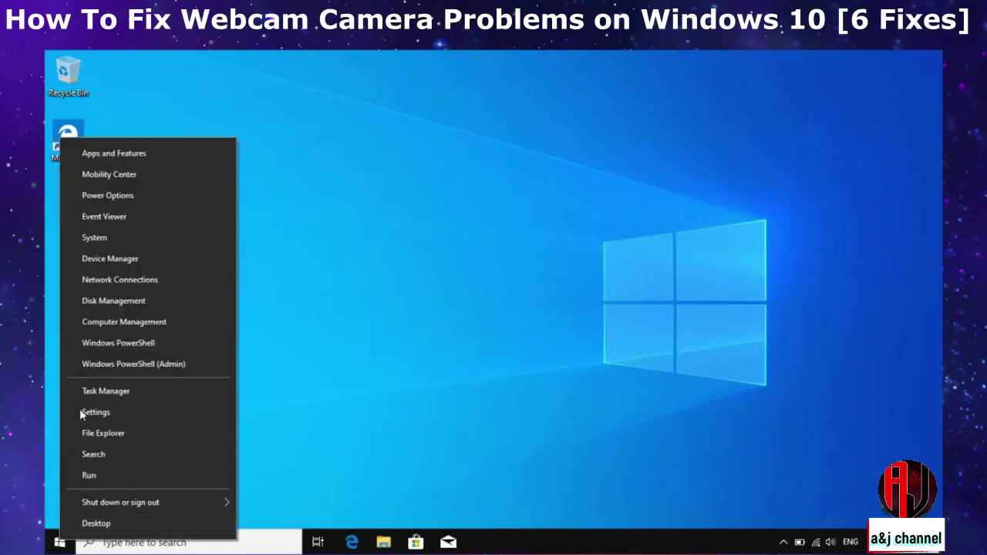
# Step: Uninstall HP HD Webcam [Fixed] with 'Delete the driver software' ticked, then close Device Manager
pyautogui.click(107, 256)
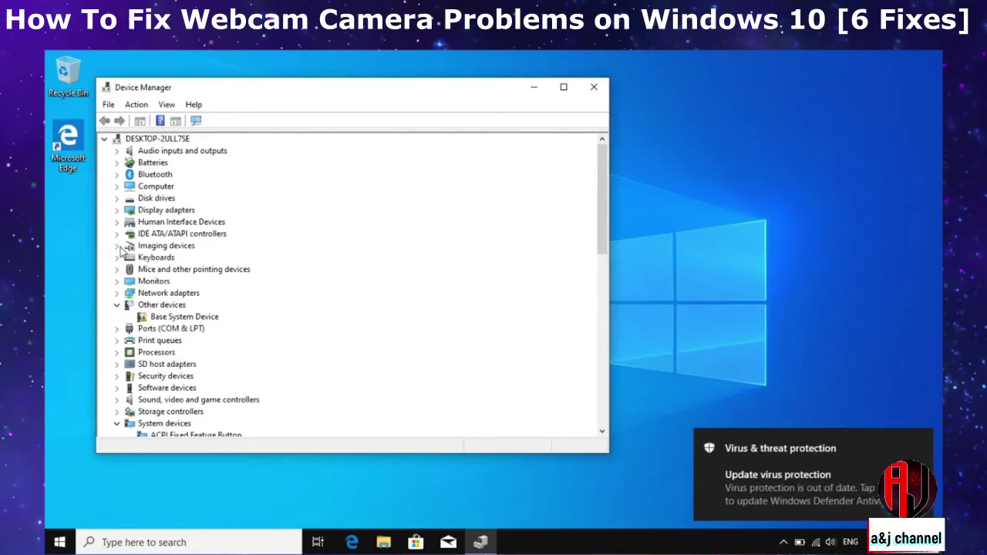
pyautogui.click(117, 246)
pyautogui.click(176, 257)
pyautogui.rightClick(196, 258)
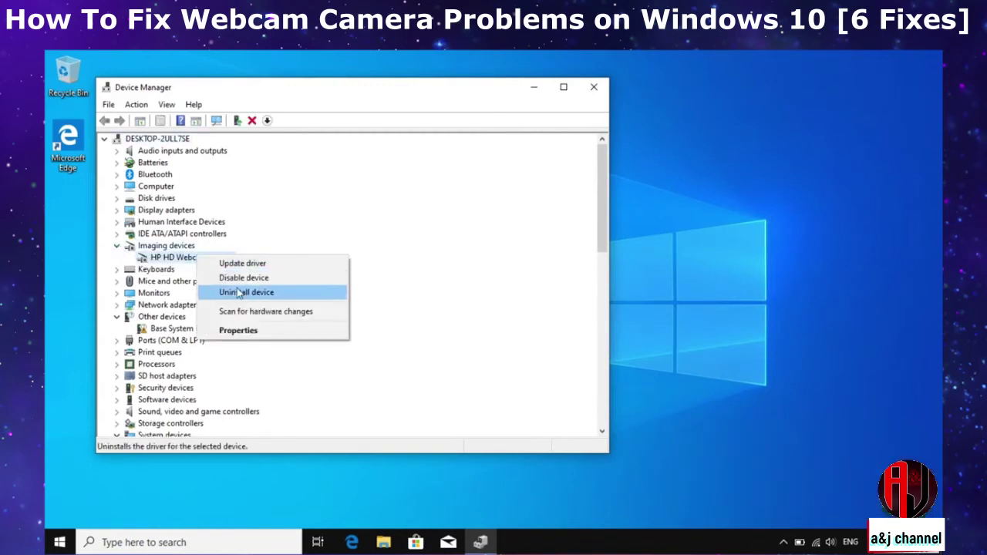
pyautogui.click(240, 293)
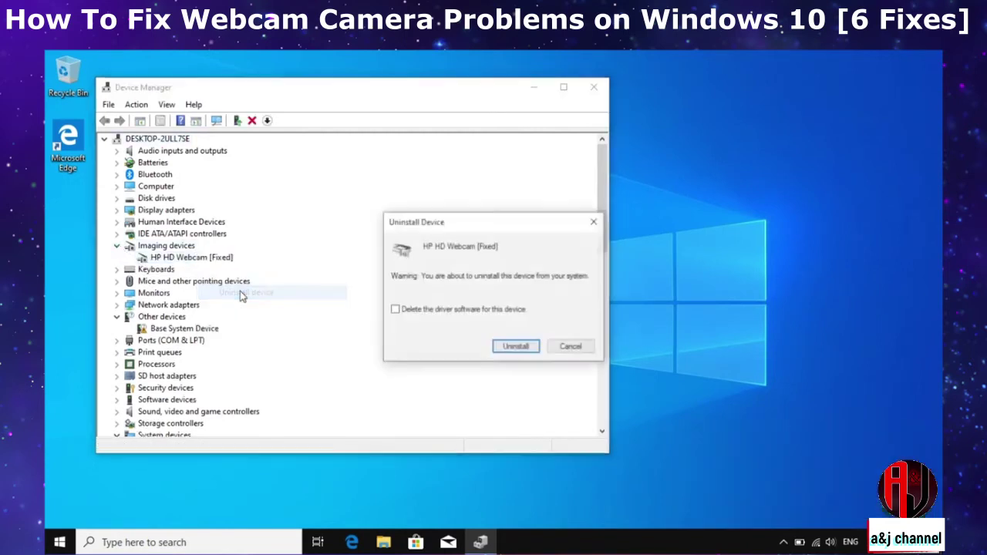
pyautogui.click(395, 310)
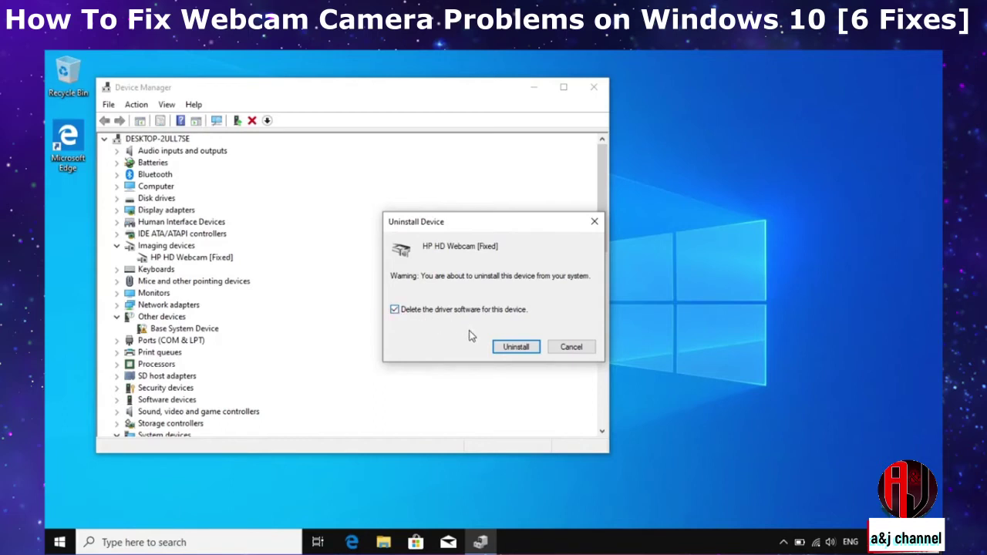
pyautogui.click(515, 348)
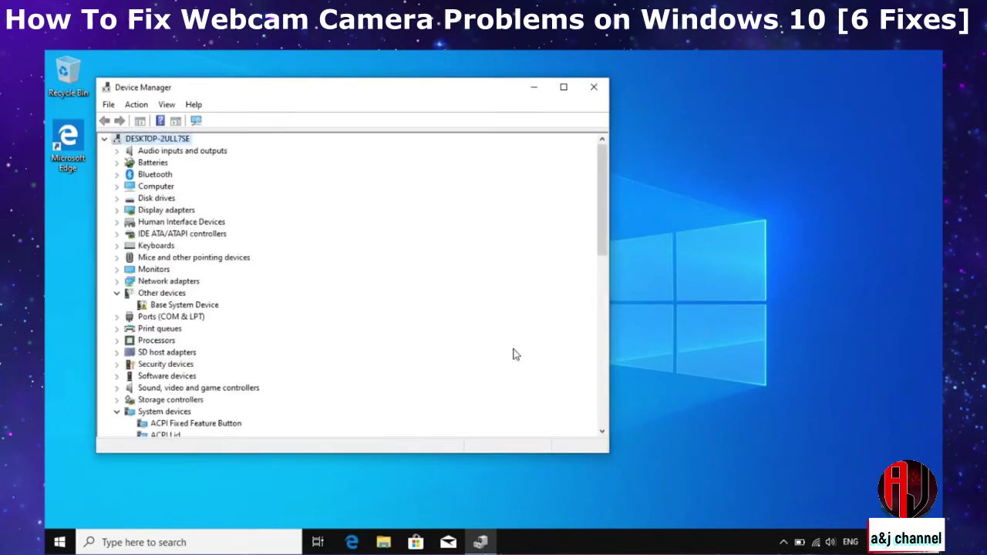
pyautogui.click(593, 88)
pyautogui.click(52, 544)
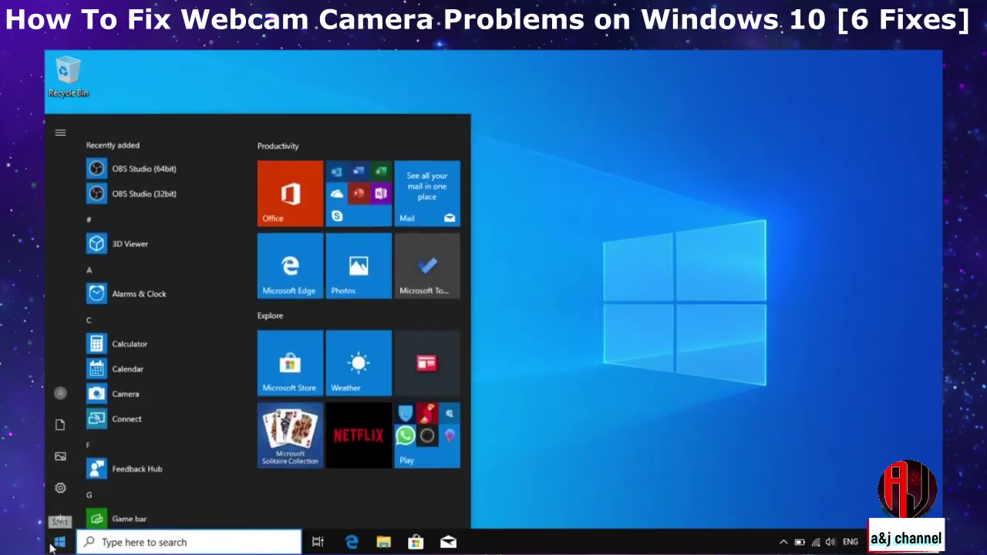
# Step: Restart the computer from the Start menu's power options
pyautogui.click(61, 512)
pyautogui.click(70, 482)
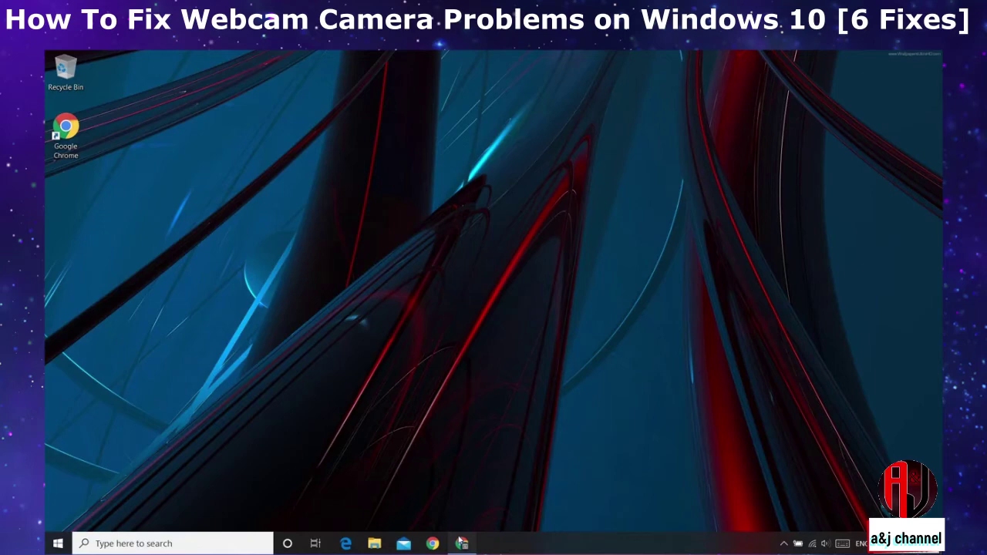
# Step: Search Google Chrome for 'lenovo thinkpad t530 drivers'
pyautogui.click(461, 543)
pyautogui.click(397, 278)
pyautogui.write('lenov')
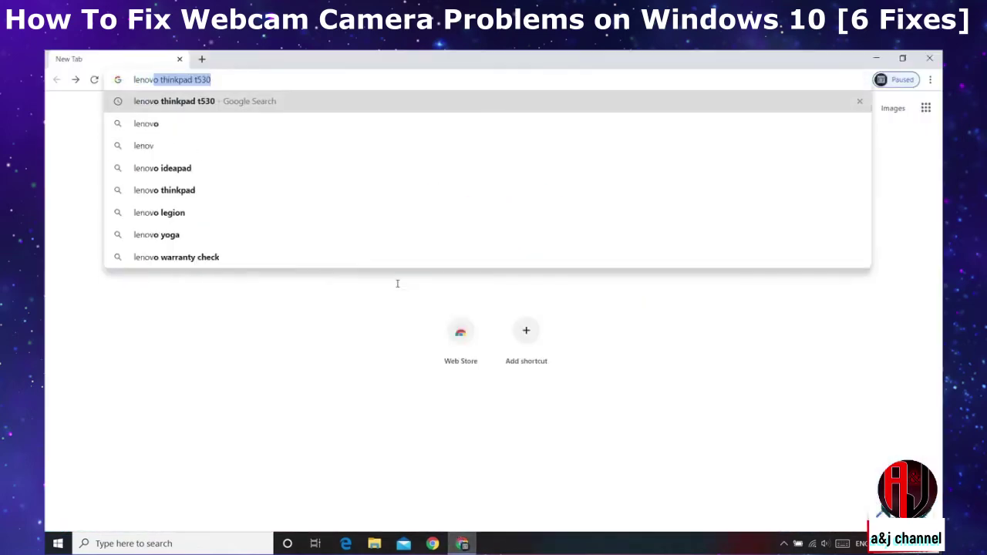
pyautogui.write('o thinkpad t530 drivers')
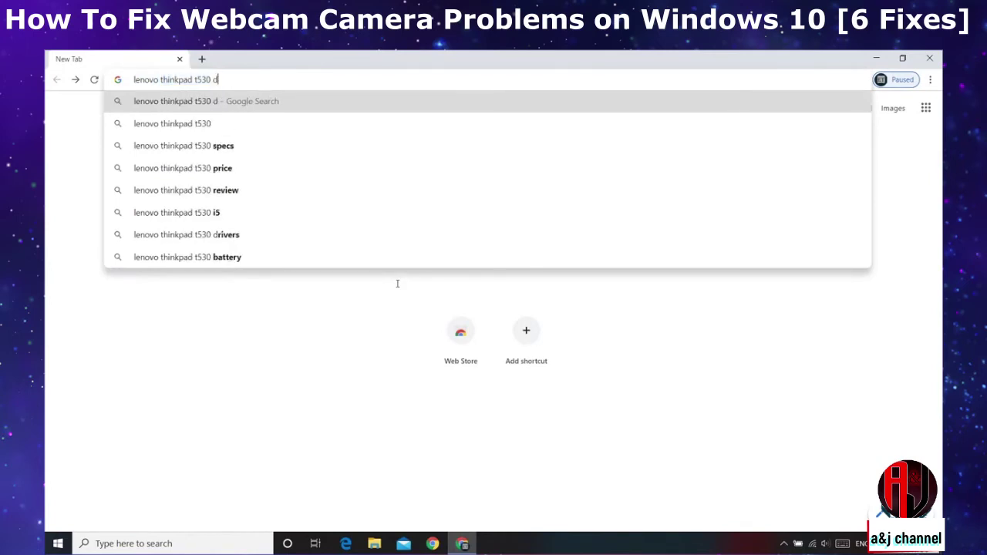
pyautogui.press('Return')
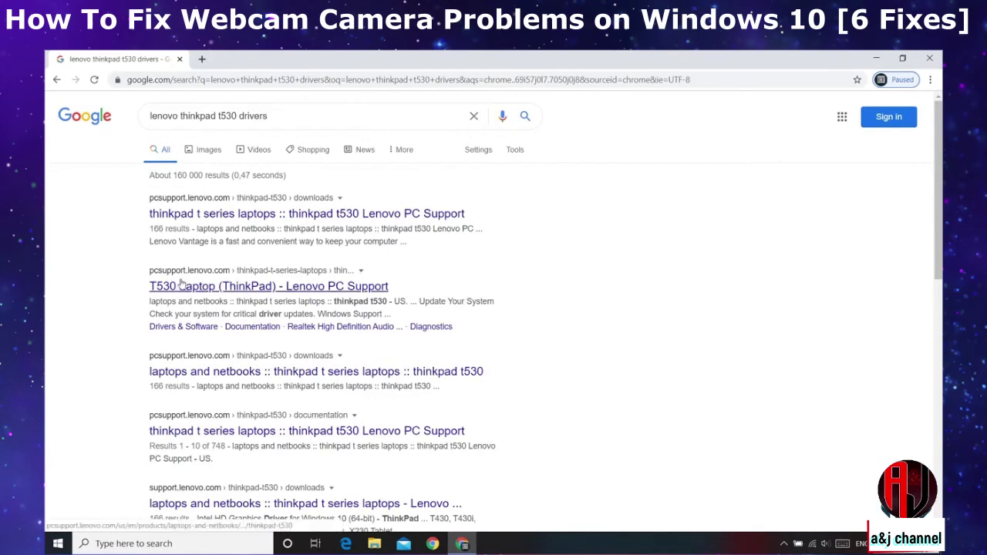
# Step: Open the Lenovo PC Support result and its T530 Drivers & Software section
pyautogui.click(202, 287)
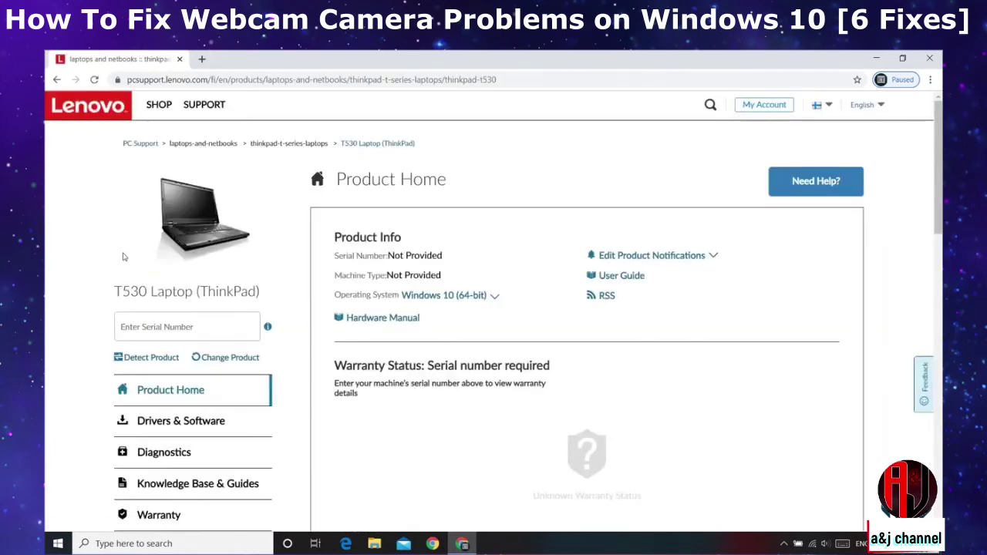
pyautogui.scroll(-1, 151, 324)
pyautogui.click(162, 367)
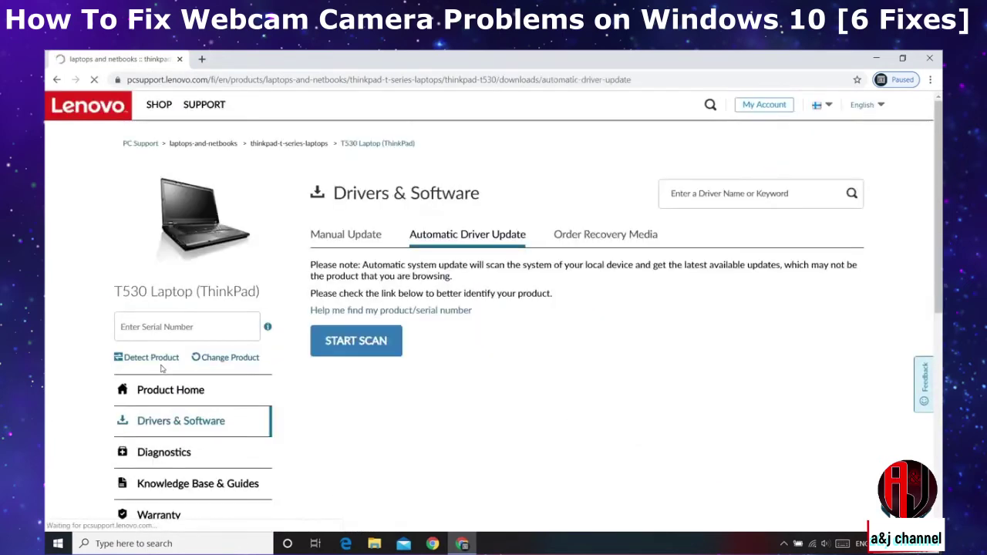
pyautogui.click(206, 432)
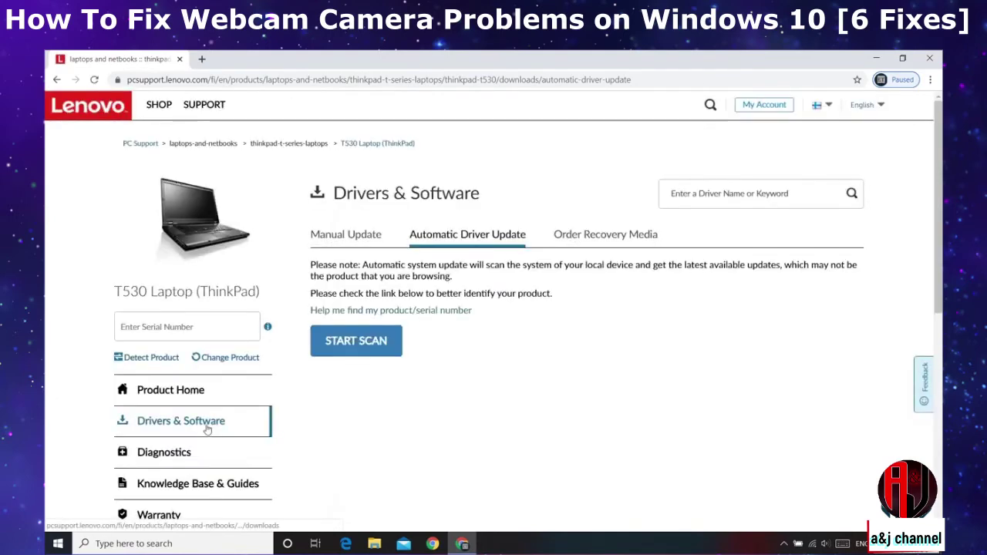
# Step: List the Camera and Card Reader drivers manually and expand Integrated Camera Driver 1.0.0.30
pyautogui.click(330, 241)
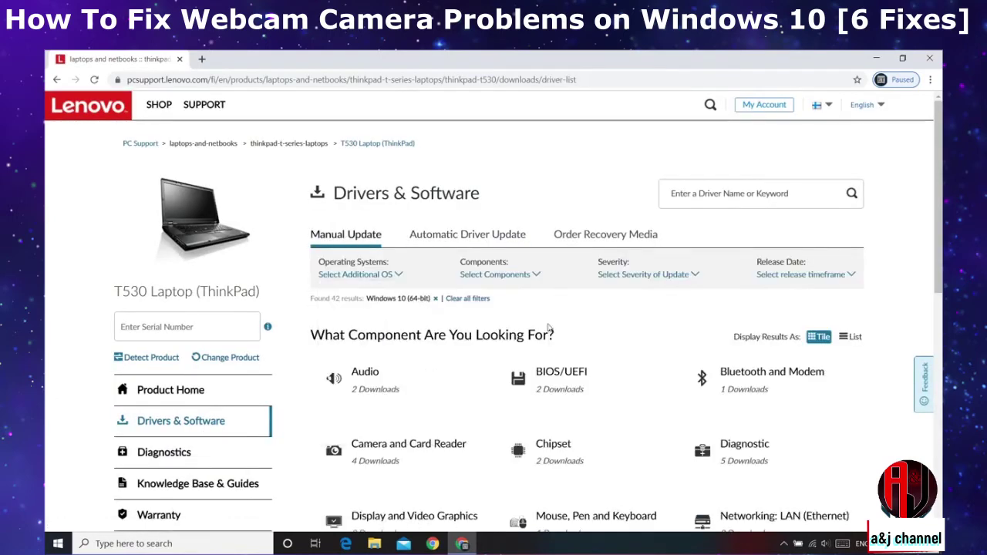
pyautogui.scroll(-4, 549, 327)
pyautogui.scroll(1, 494, 331)
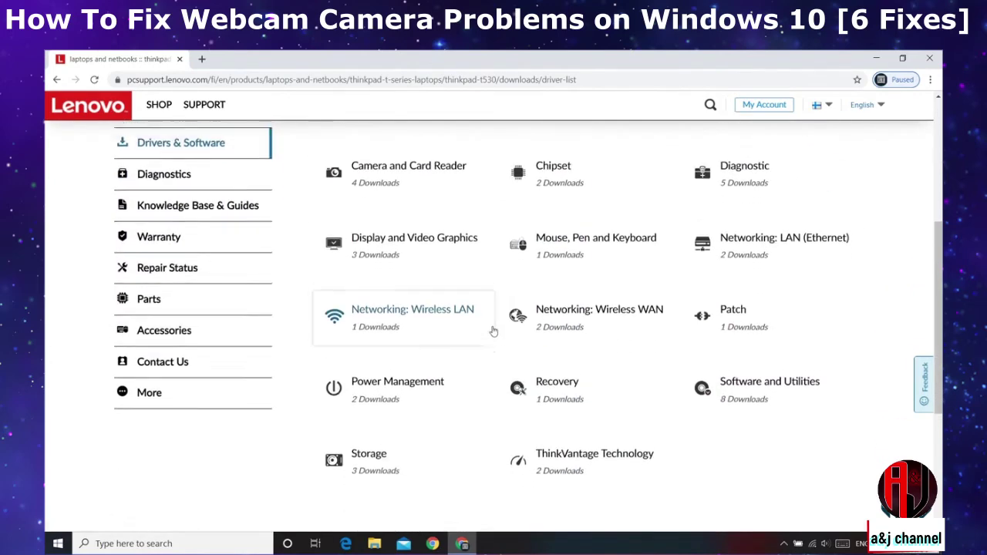
pyautogui.click(406, 216)
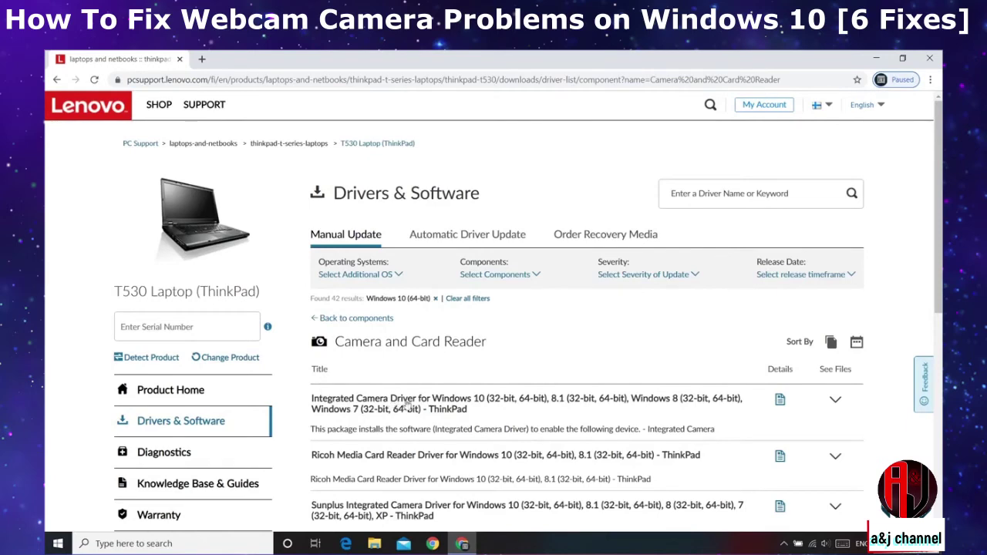
pyautogui.scroll(-2, 372, 407)
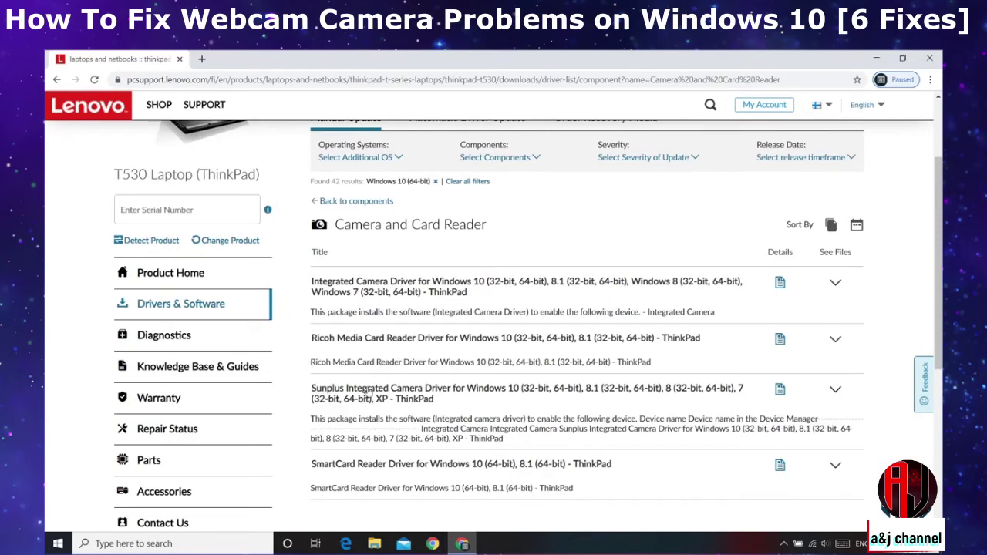
pyautogui.click(836, 285)
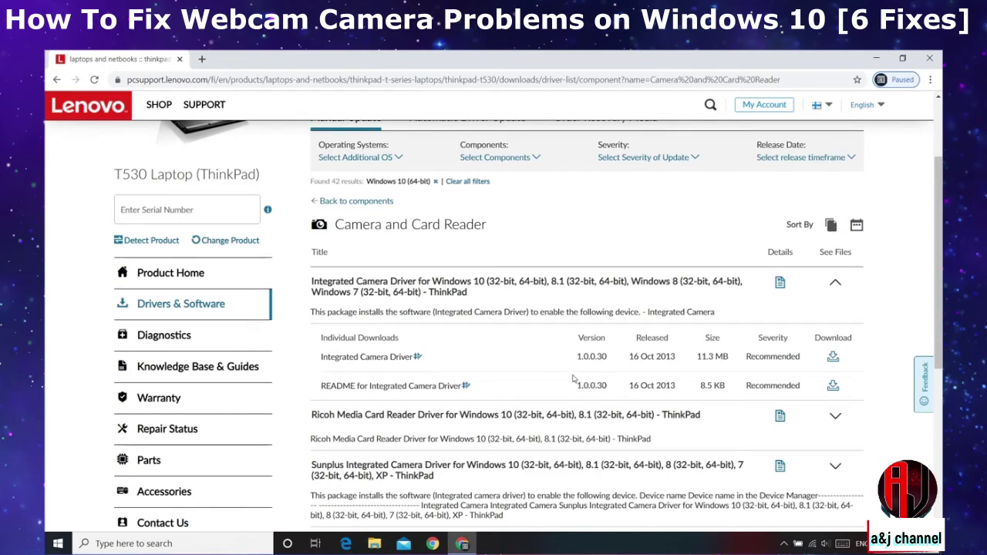
# Step: Open Device Manager by searching 'dev' from Start
pyautogui.press('super')
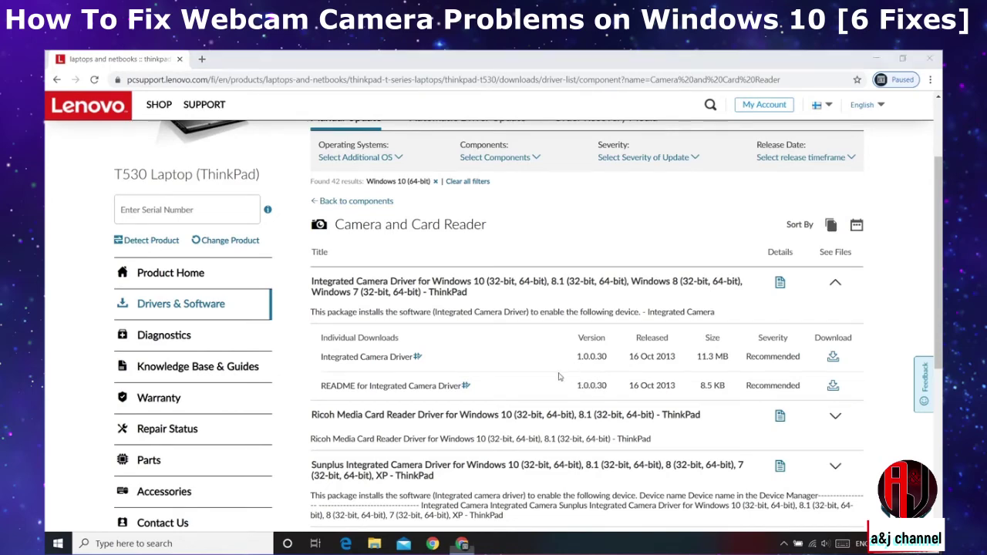
pyautogui.write('devi')
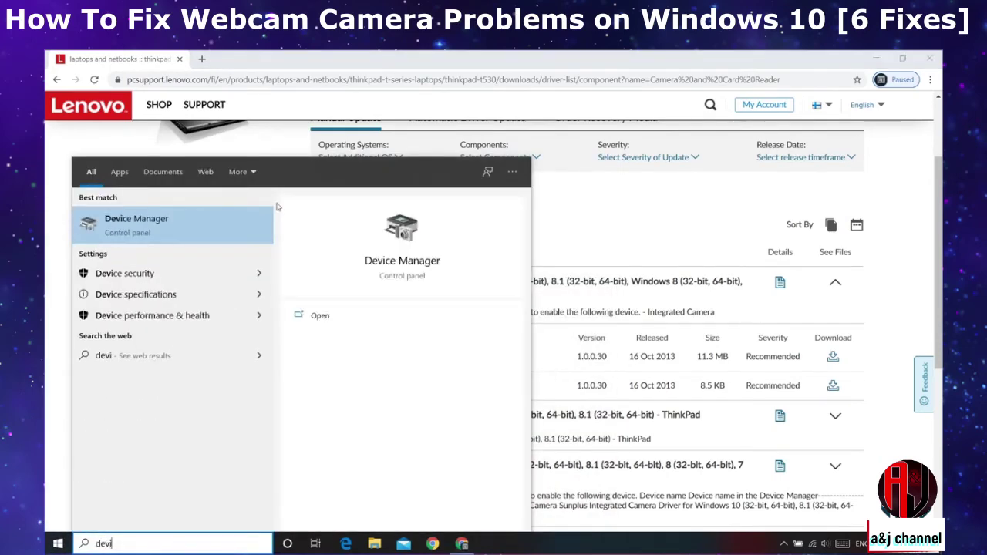
pyautogui.click(177, 216)
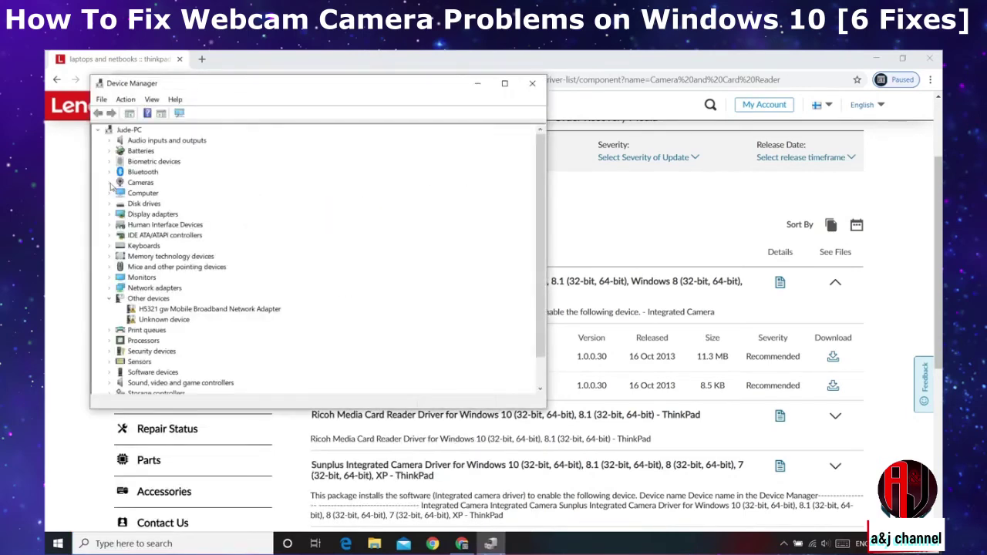
# Step: Check the Integrated Camera's Microsoft driver 10.0.18362.693, then return to the Lenovo page
pyautogui.click(110, 184)
pyautogui.click(158, 192)
pyautogui.rightClick(159, 195)
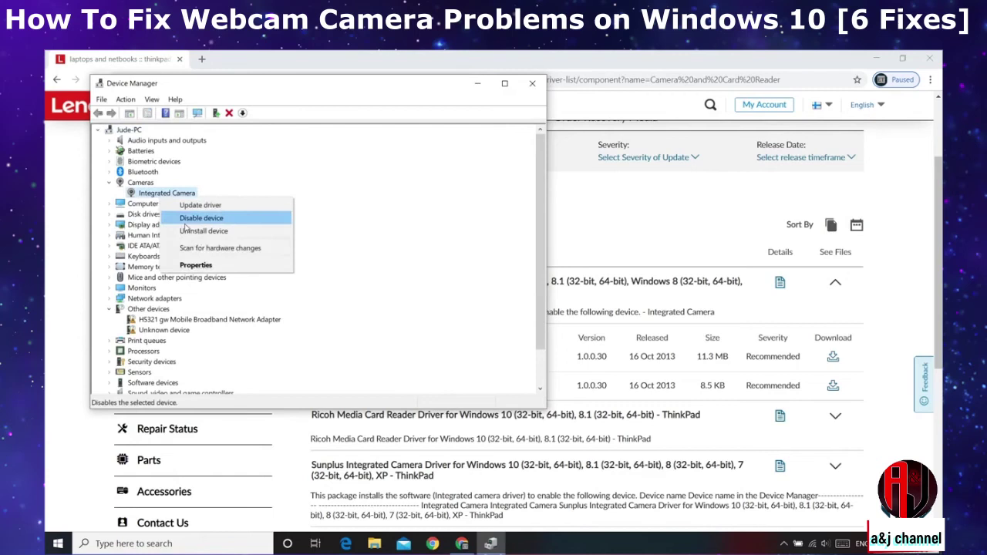
pyautogui.click(195, 265)
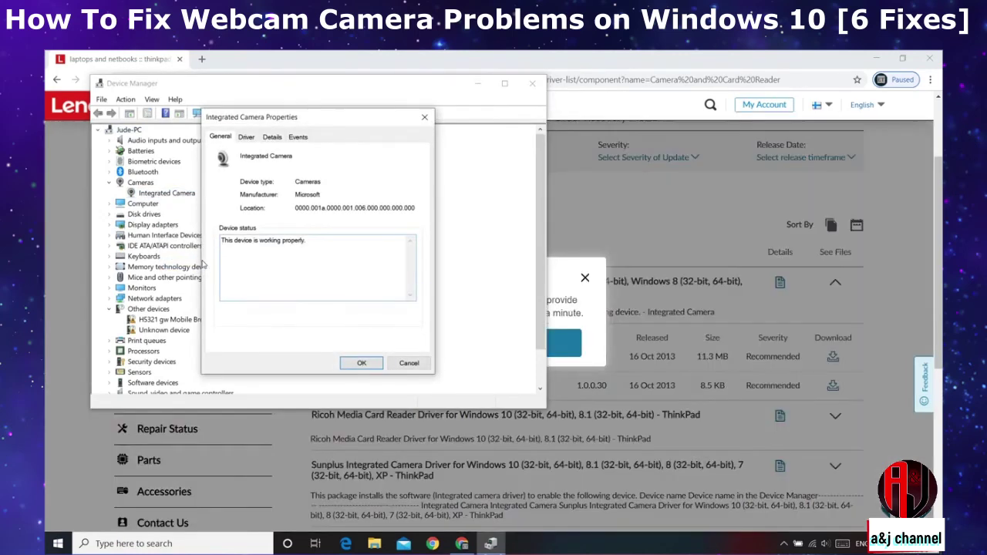
pyautogui.click(245, 137)
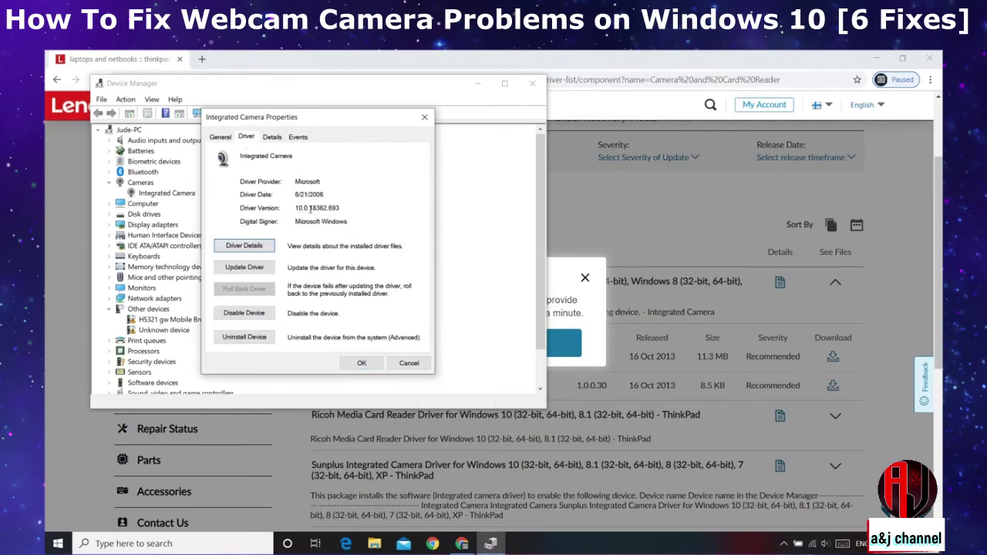
pyautogui.click(588, 283)
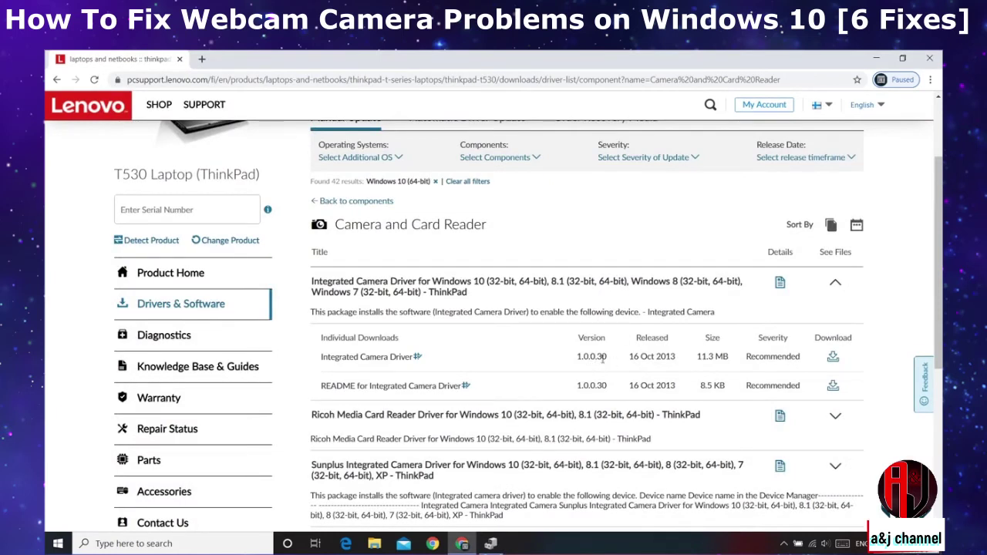
# Step: Download the Integrated Camera Driver g1c814ww.exe and run the installer
pyautogui.click(833, 358)
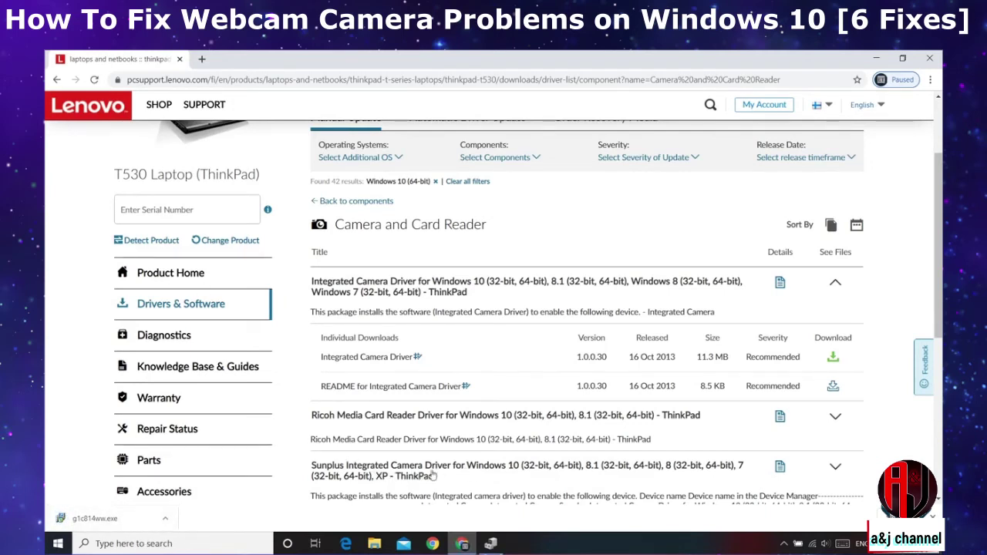
pyautogui.click(149, 513)
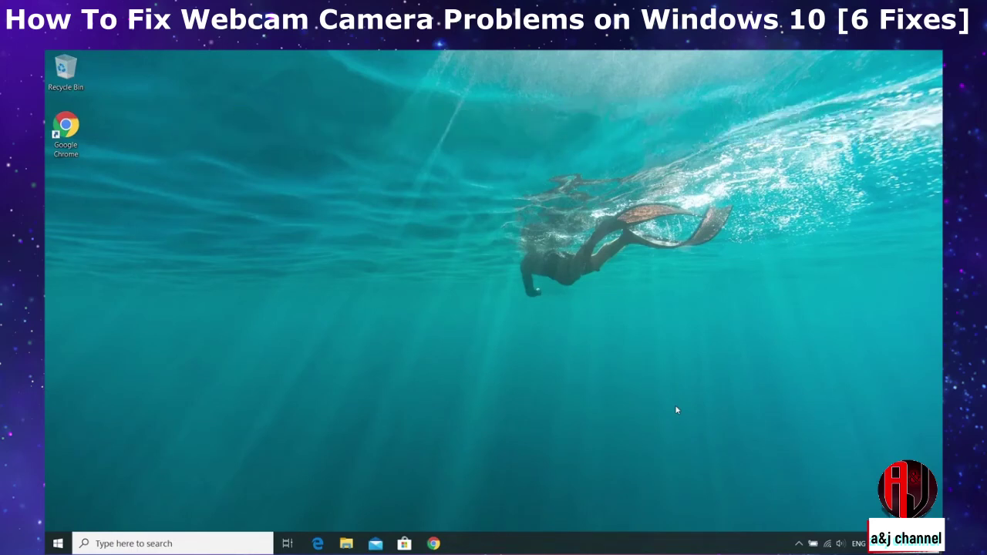
# Step: Launch Registry Editor by searching 'registry' from Start
pyautogui.press('super')
pyautogui.write('regis')
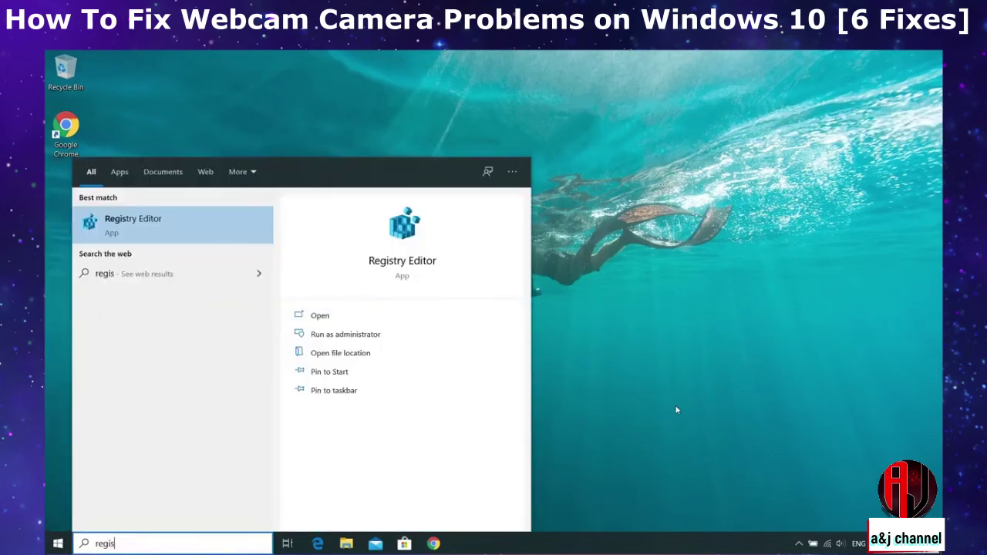
pyautogui.write('try')
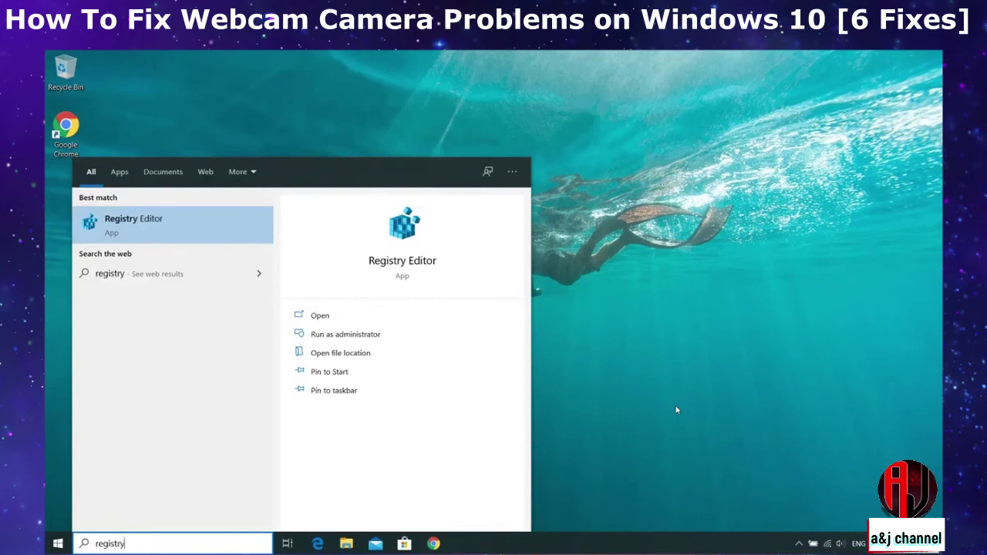
pyautogui.click(176, 228)
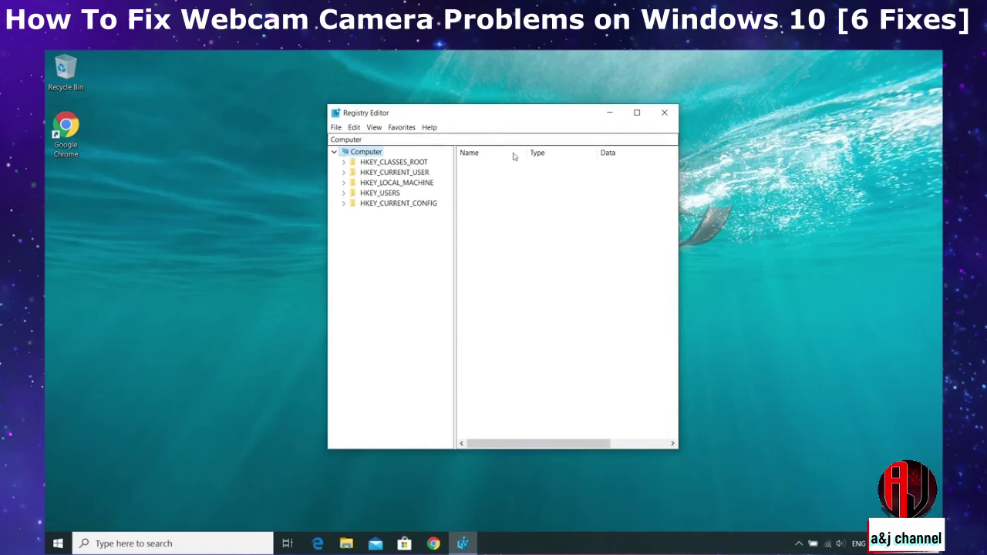
pyautogui.moveTo(517, 119); pyautogui.dragTo(516, 182)
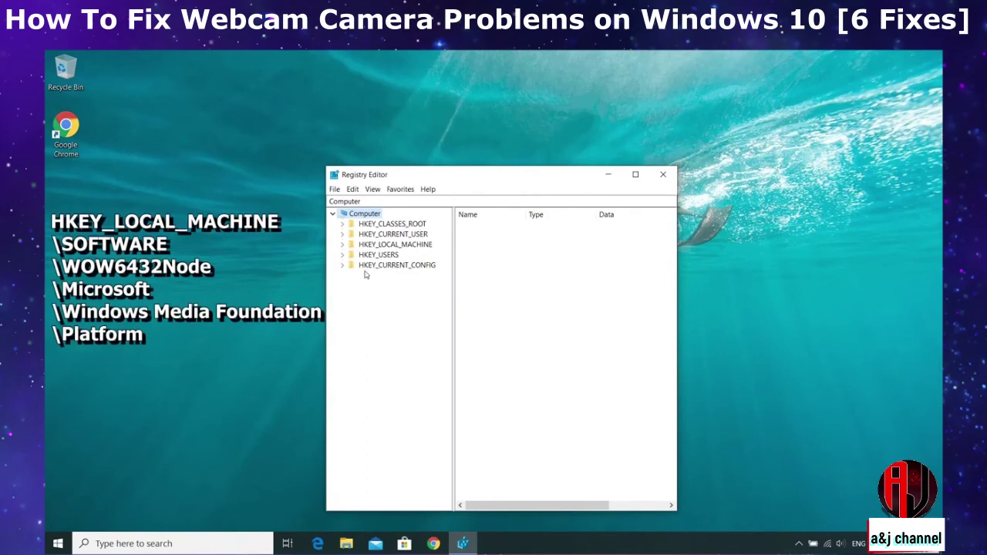
# Step: Navigate to HKLM\SOFTWARE\WOW6432Node\Microsoft\Windows Media Foundation\Platform and expand its subkeys
pyautogui.click(342, 245)
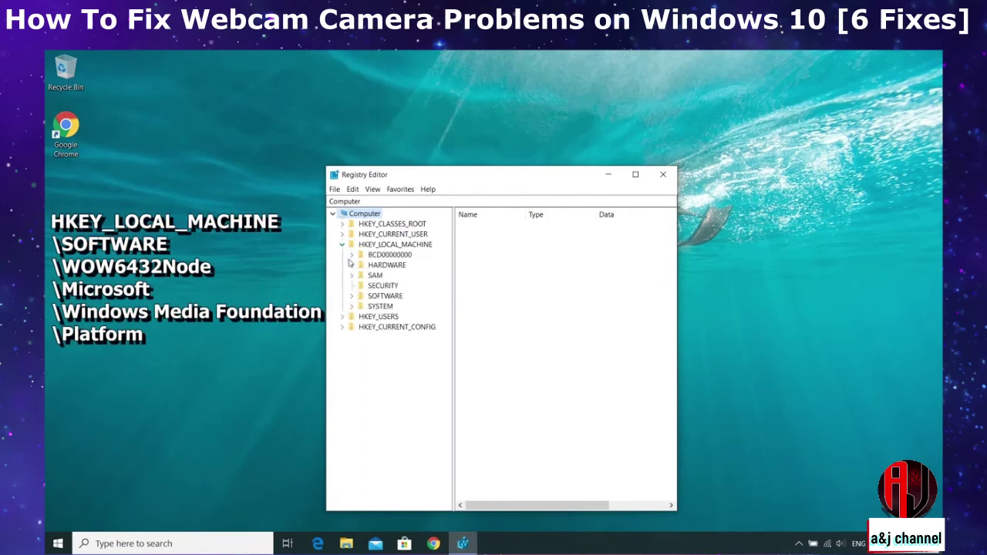
pyautogui.click(352, 296)
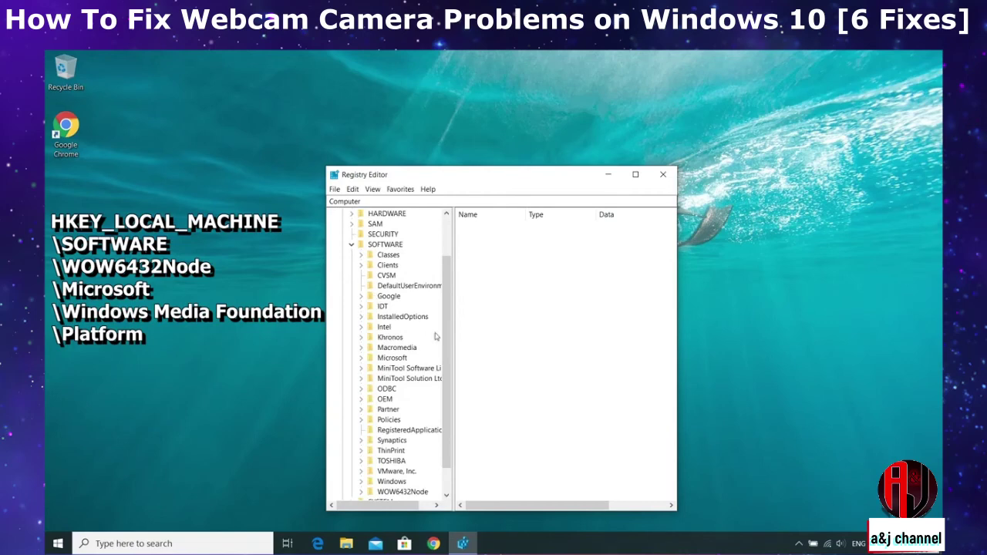
pyautogui.moveTo(446, 429); pyautogui.dragTo(446, 451)
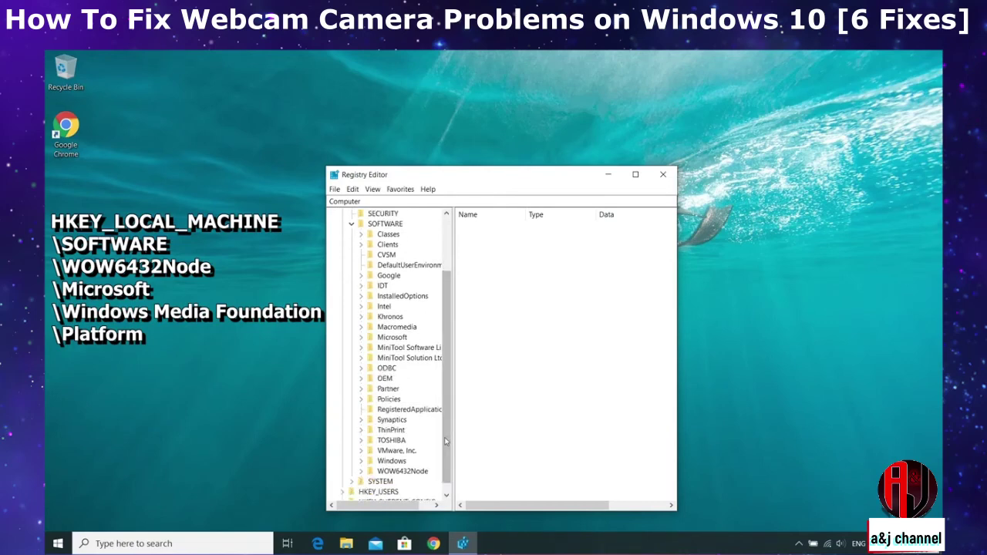
pyautogui.click(361, 461)
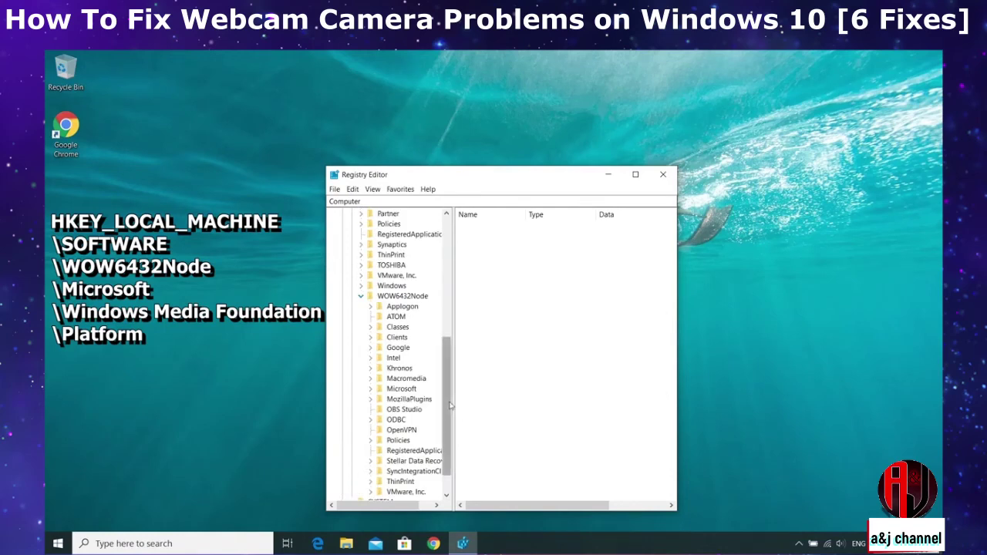
pyautogui.moveTo(447, 411); pyautogui.dragTo(448, 420)
pyautogui.click(371, 369)
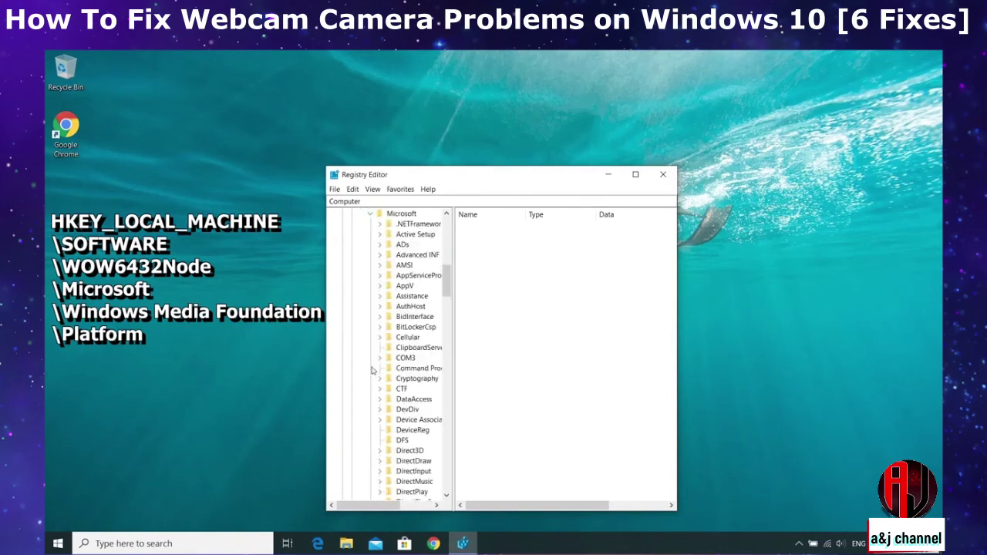
pyautogui.scroll(-10, 448, 385)
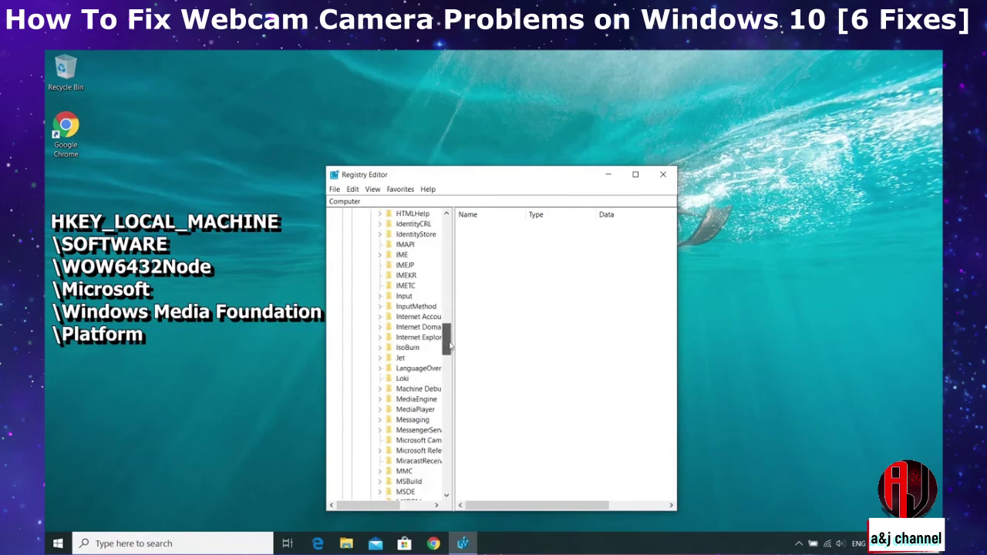
pyautogui.moveTo(456, 363); pyautogui.dragTo(478, 384)
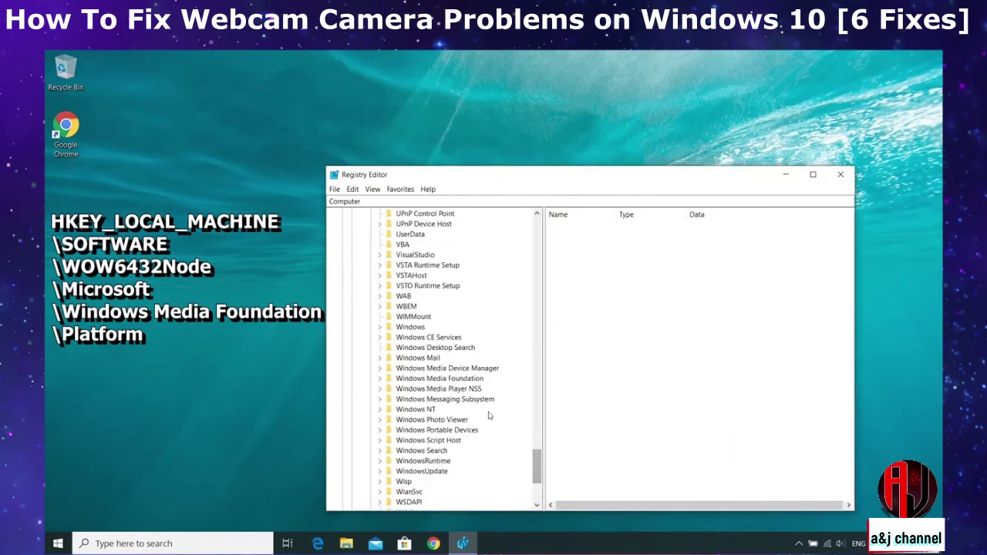
pyautogui.click(380, 379)
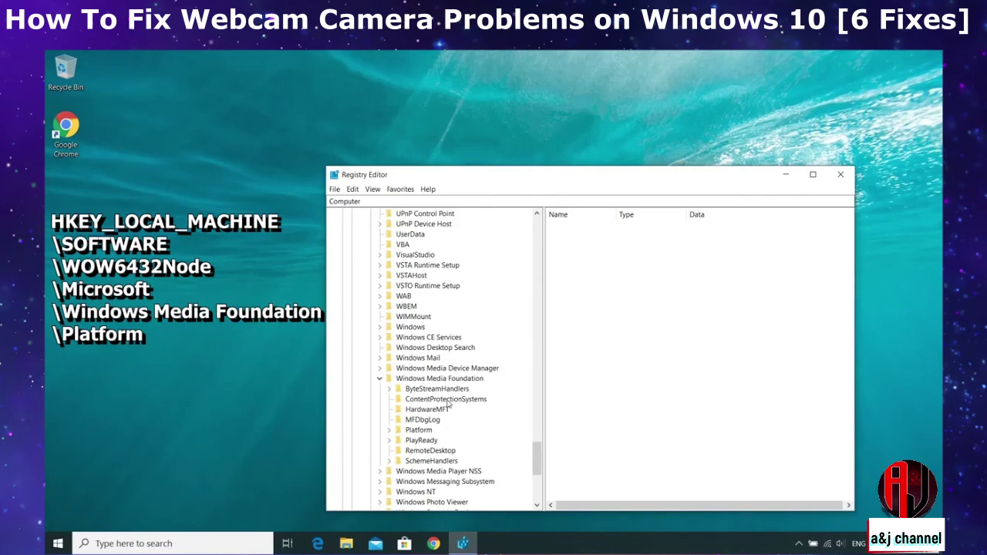
pyautogui.click(420, 430)
pyautogui.click(389, 430)
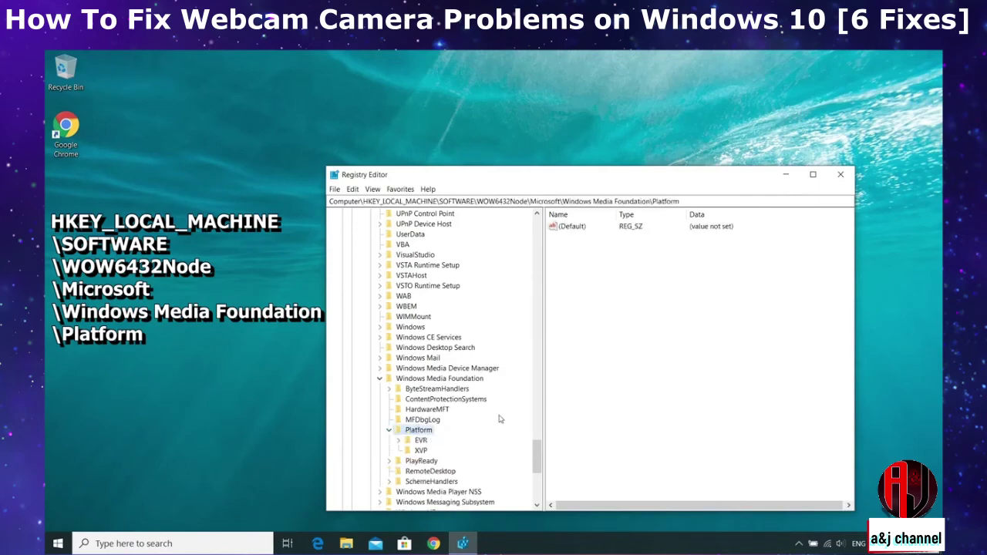
# Step: Create a new DWORD (32-bit) value named EnableFrameServerMode in the Platform key
pyautogui.click(637, 312)
pyautogui.rightClick(637, 311)
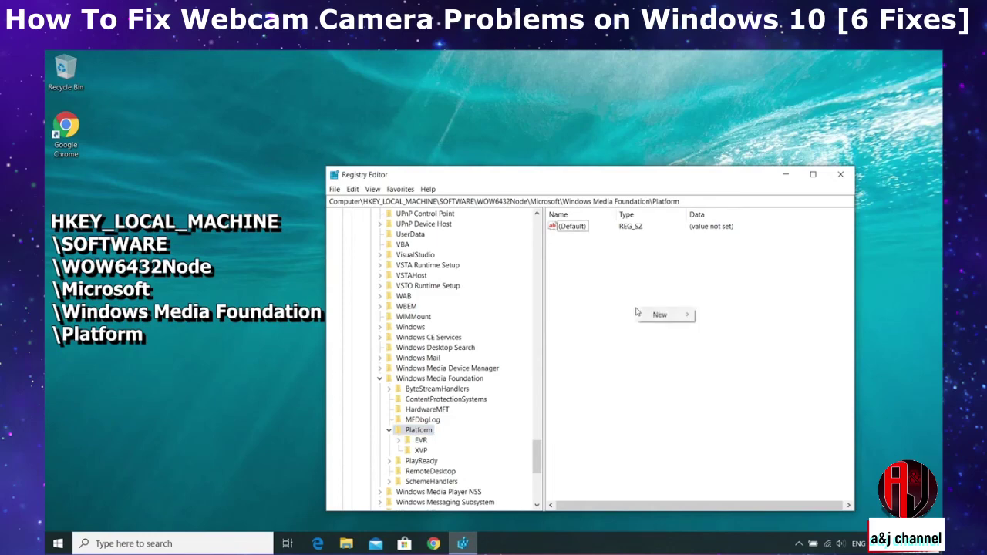
pyautogui.moveTo(660, 316)
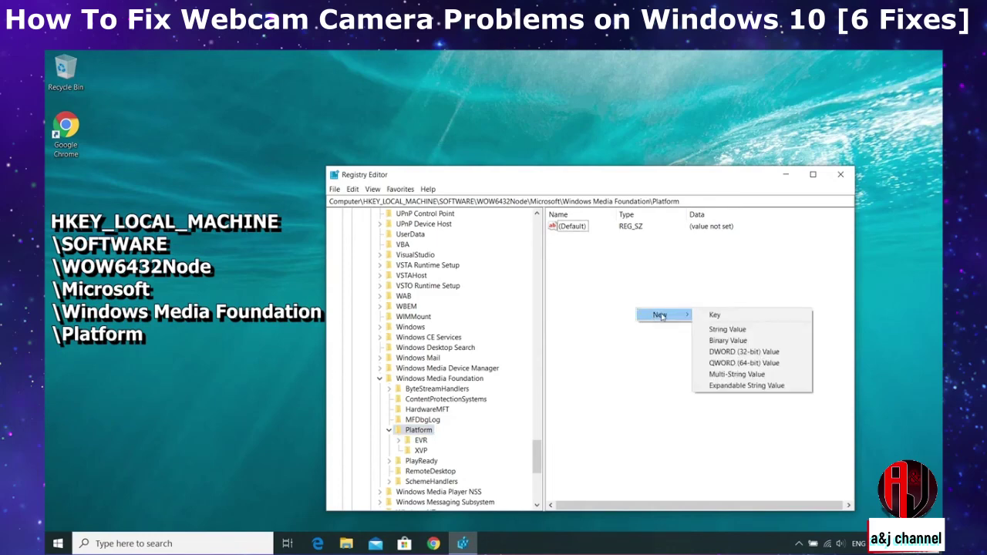
pyautogui.click(724, 351)
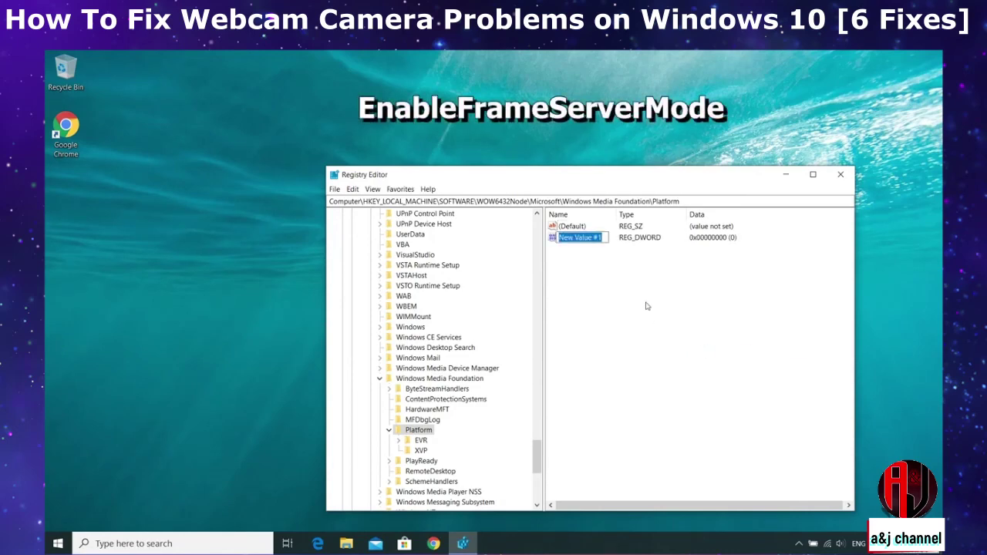
pyautogui.write('Enab')
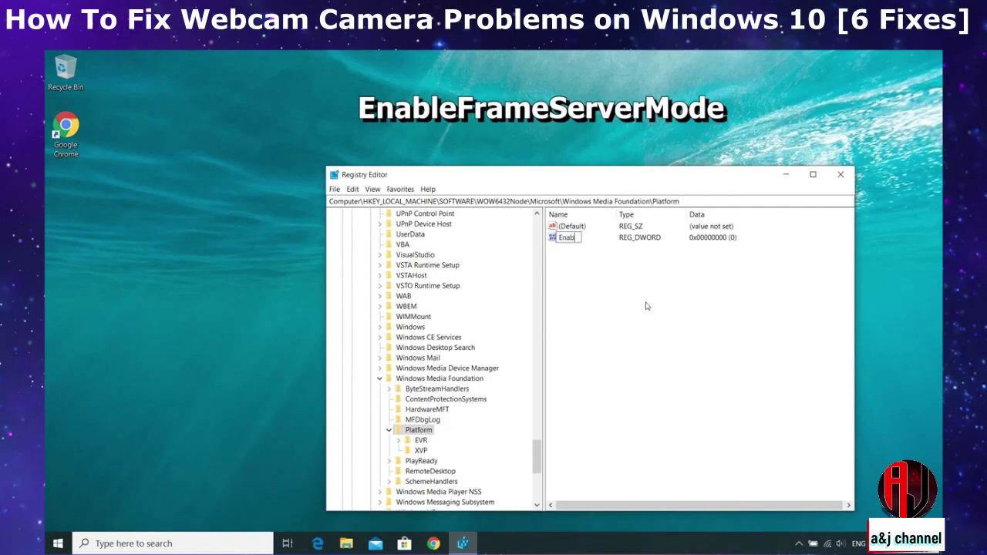
pyautogui.write('leFrameServerMode')
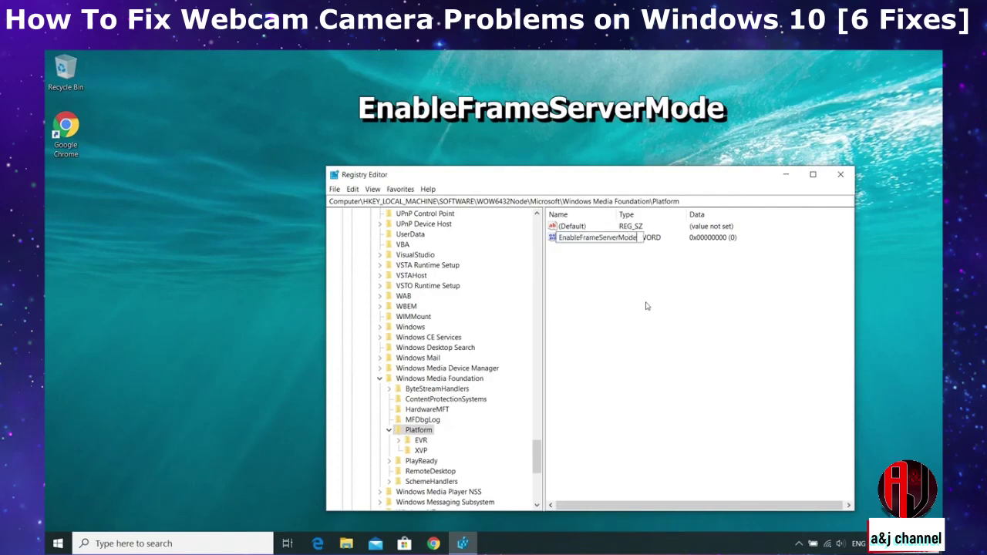
pyautogui.press('Return')
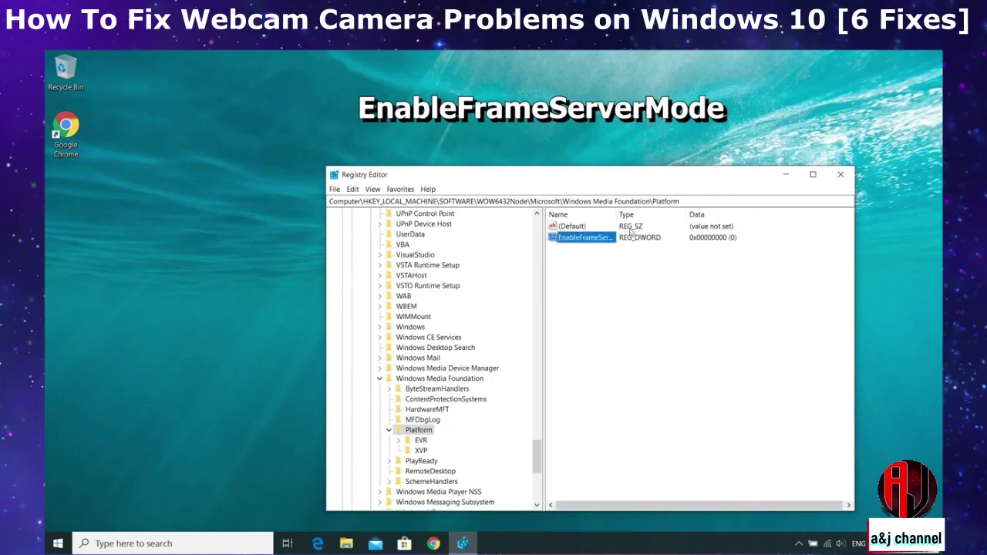
pyautogui.moveTo(617, 213); pyautogui.dragTo(638, 213)
# Step: Keep EnableFrameServerMode's value data at 0 and close Registry Editor
pyautogui.doubleClick(596, 238)
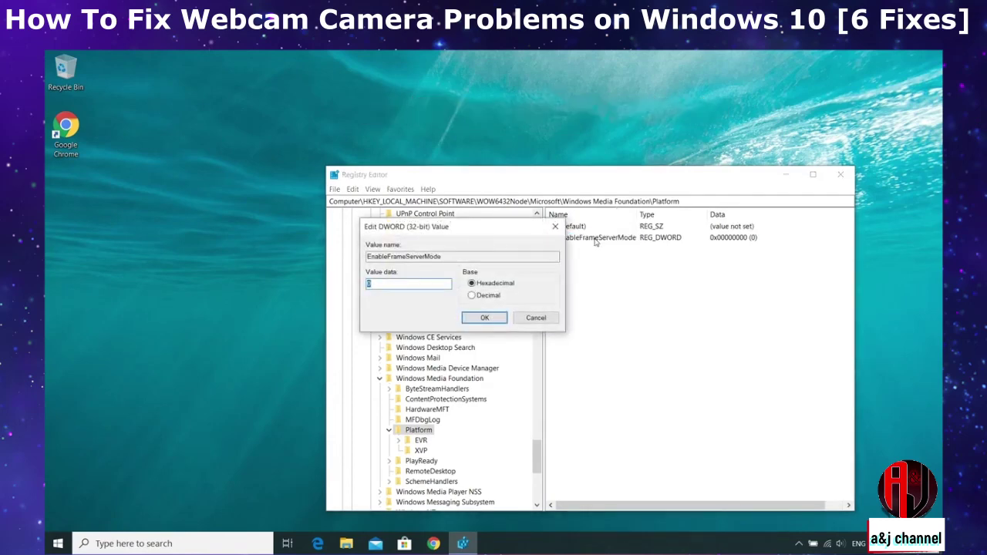
pyautogui.click(485, 317)
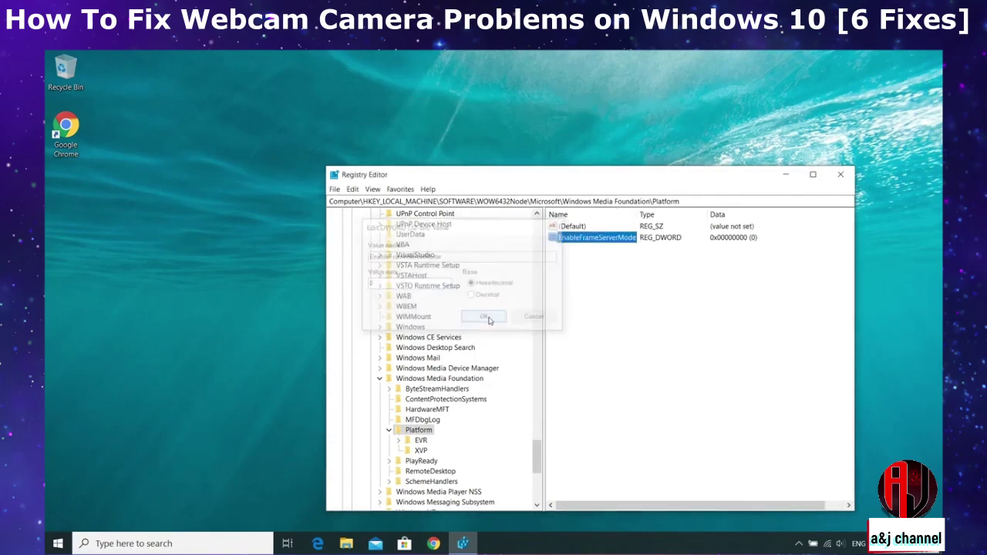
pyautogui.click(841, 174)
# Step: Restart Windows from Start > Power to apply the registry change
pyautogui.click(58, 544)
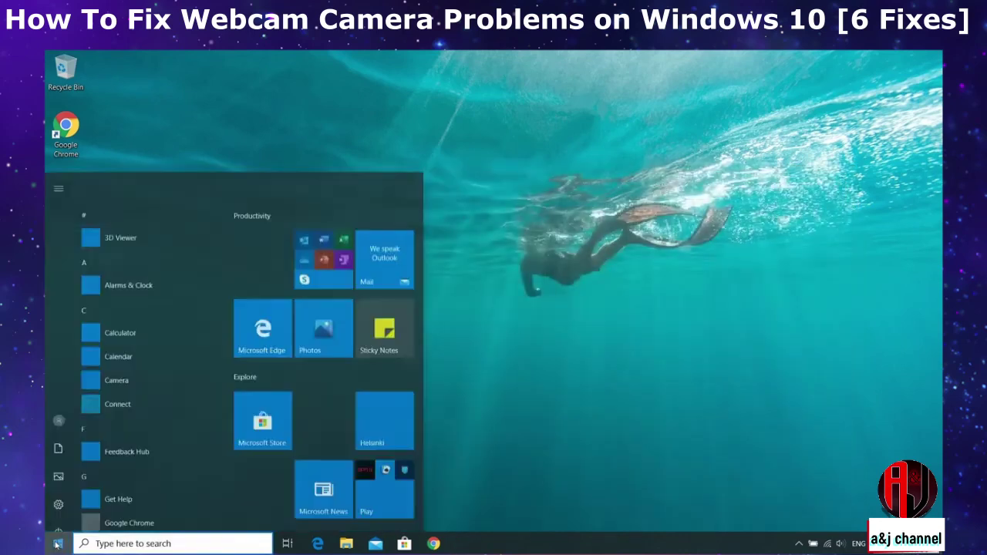
pyautogui.click(58, 514)
pyautogui.click(70, 486)
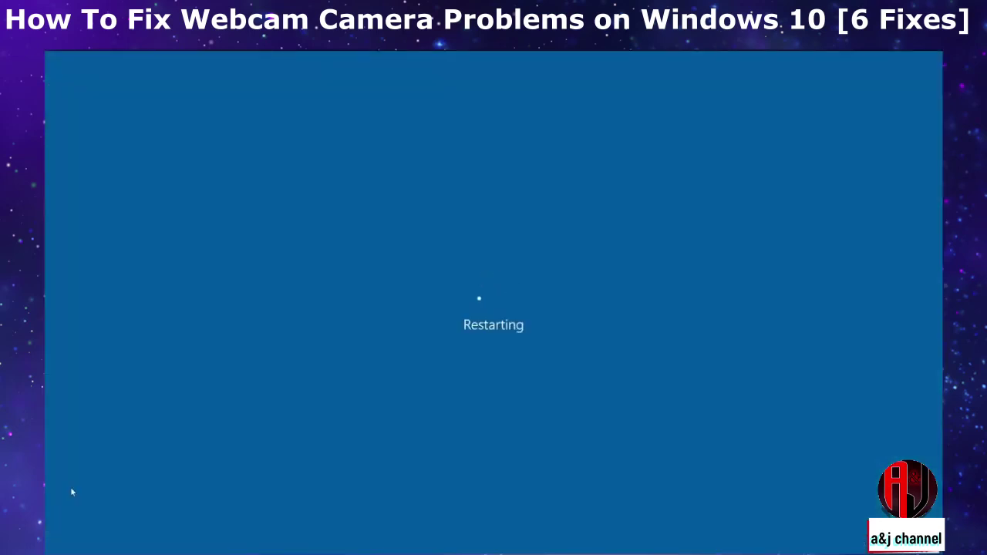